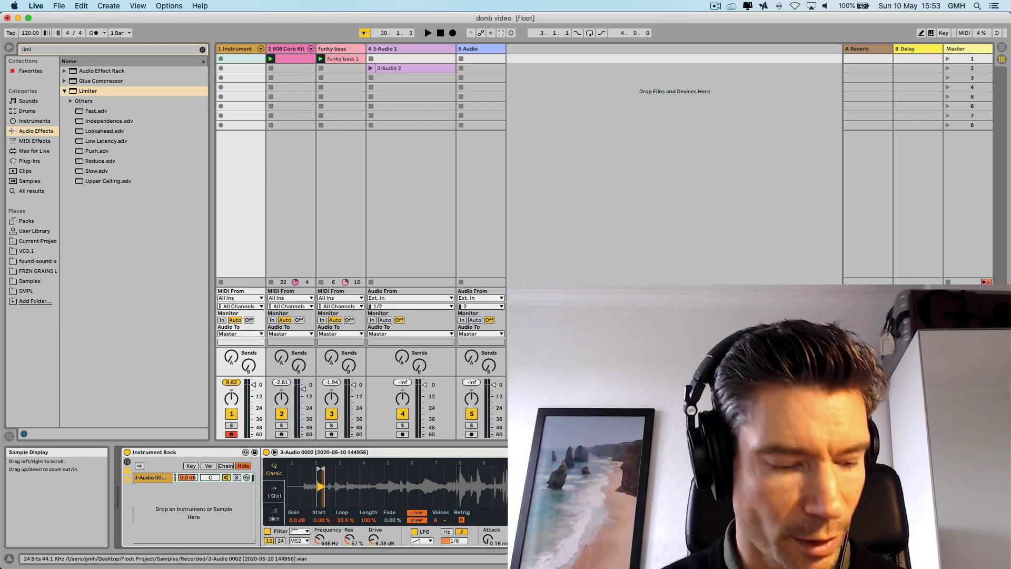
Play the running drum and bass loop, then launch the 3-Audio 2 clip and listen to the recorded sample
key(space)
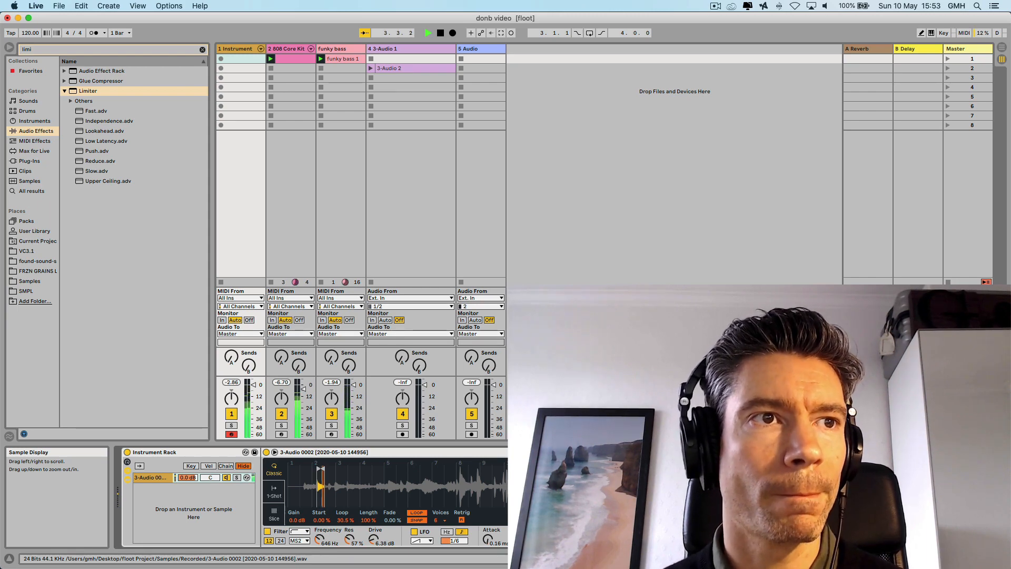
key(space)
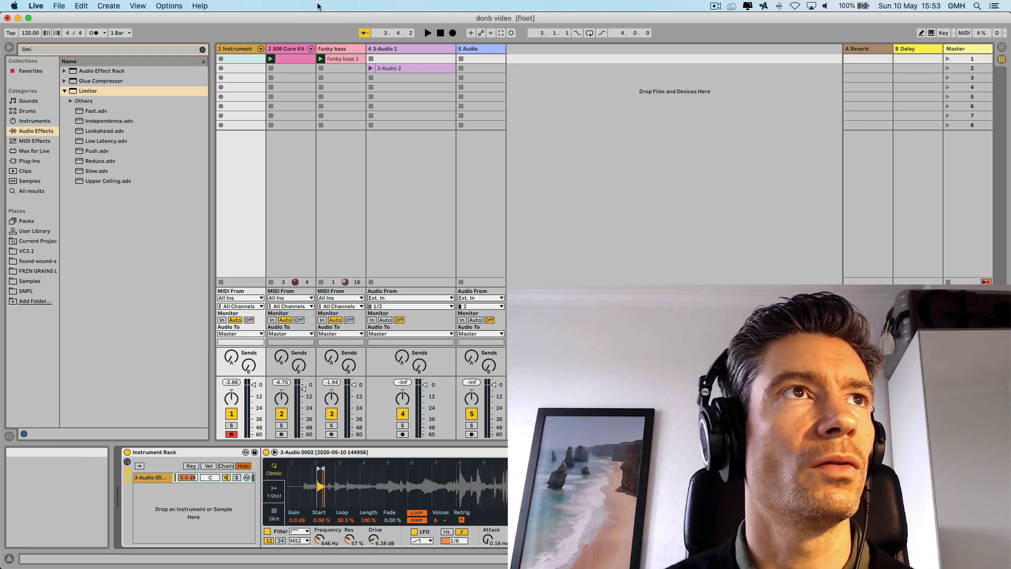
click(406, 68)
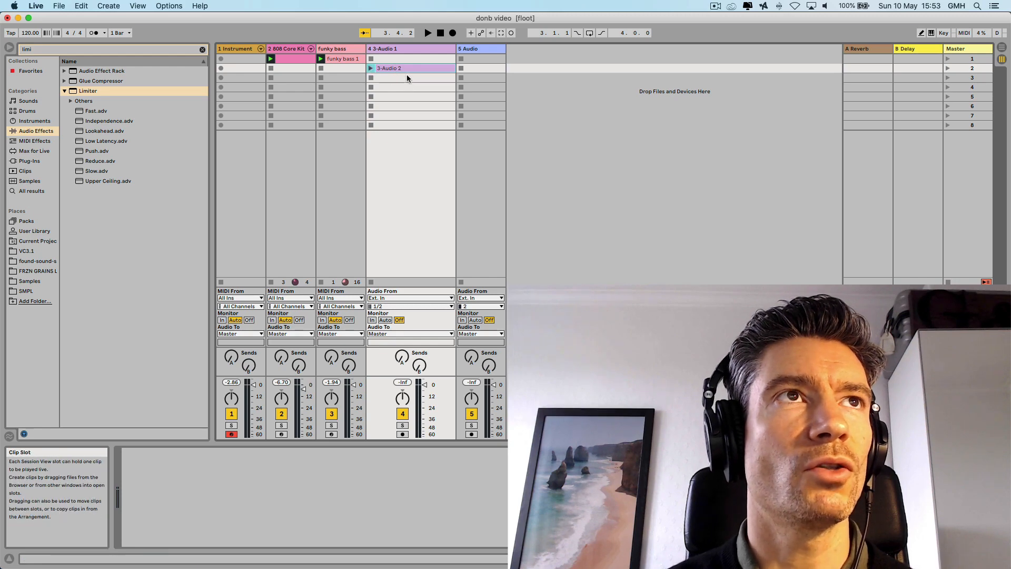
click(371, 69)
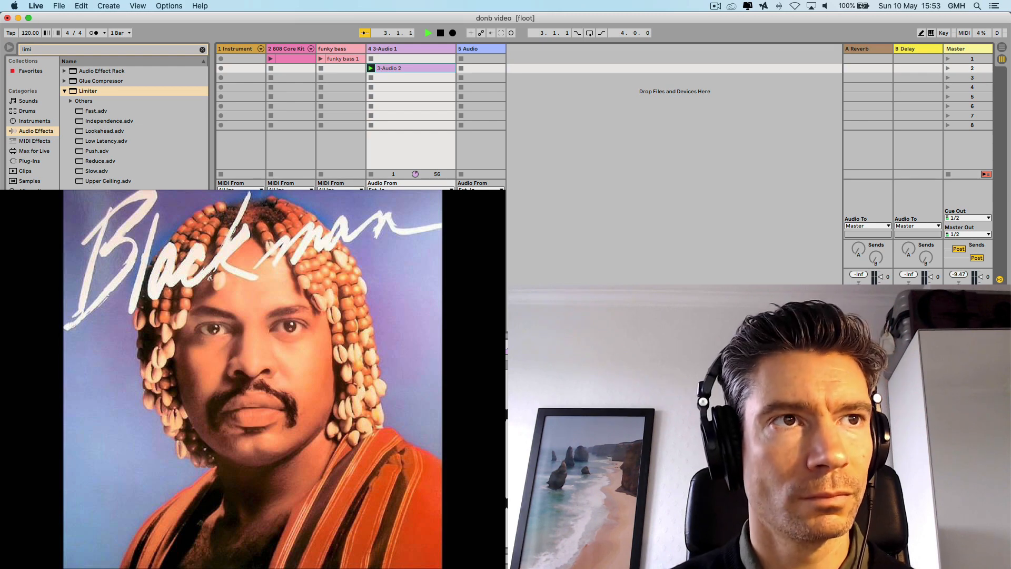
key(space)
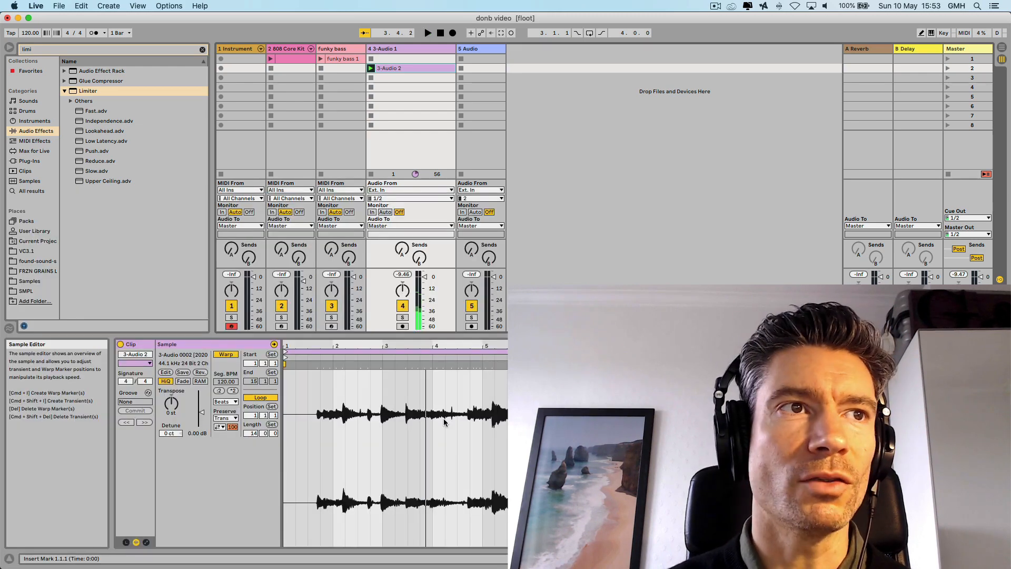
click(338, 356)
key(space)
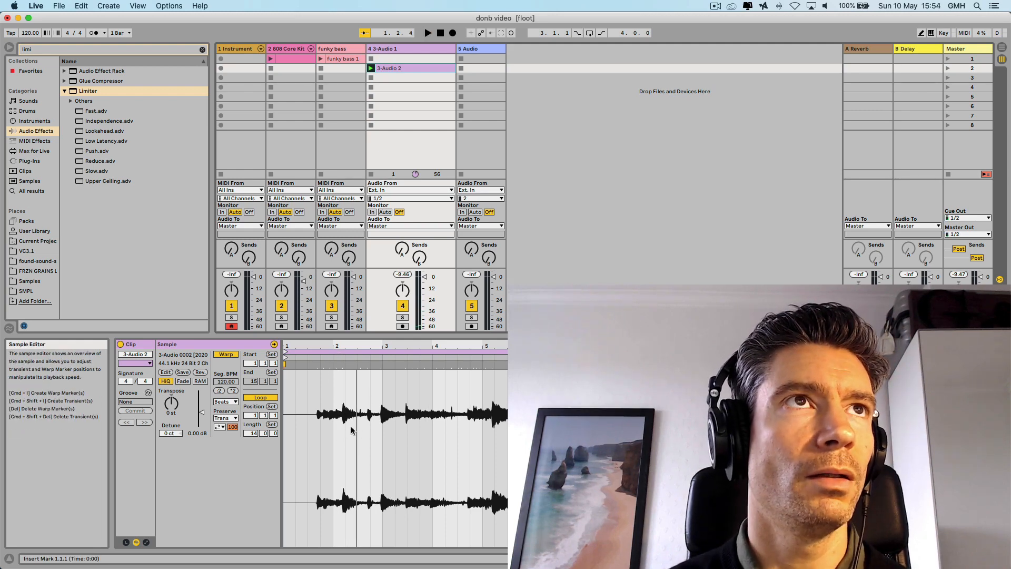
Insert a new MIDI track after the Instrument track and load an empty Simpler onto it
click(236, 49)
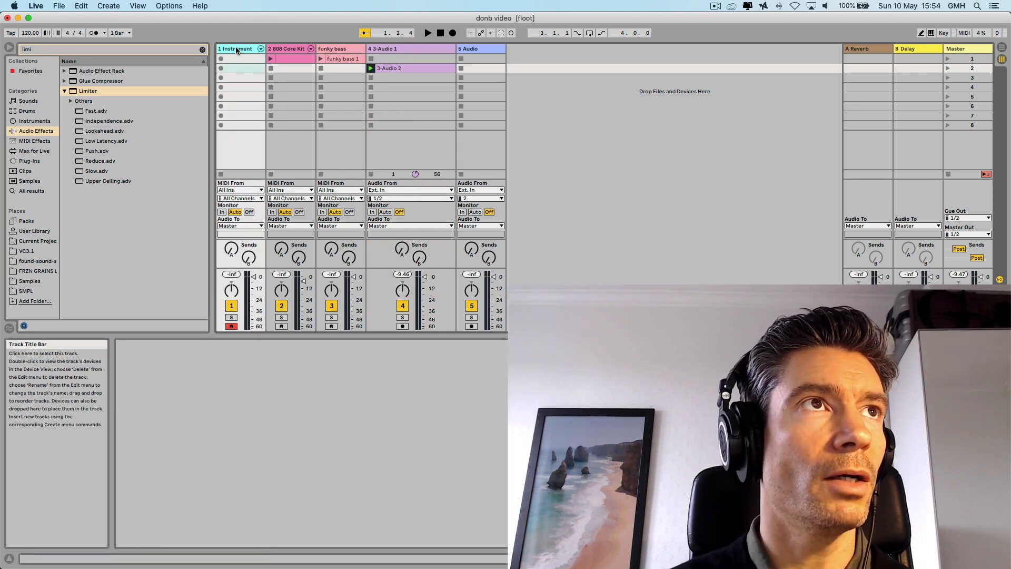
key(super+shift+t)
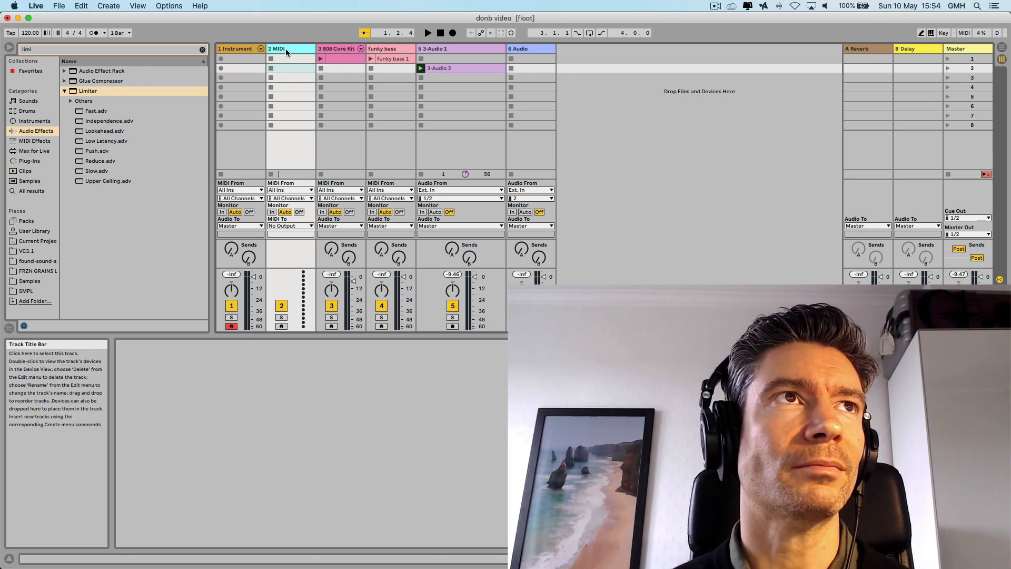
click(29, 122)
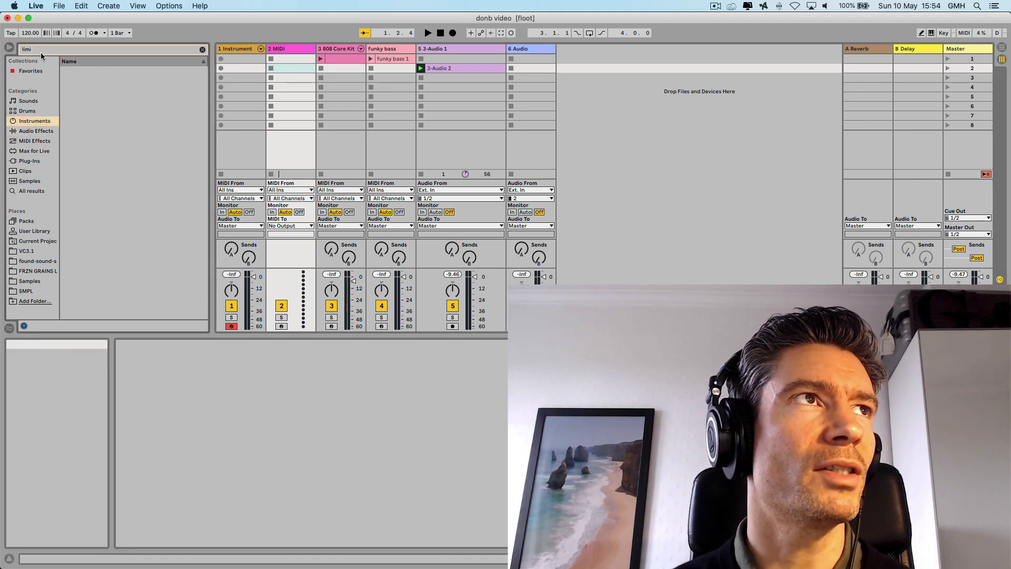
key(BackSpace)
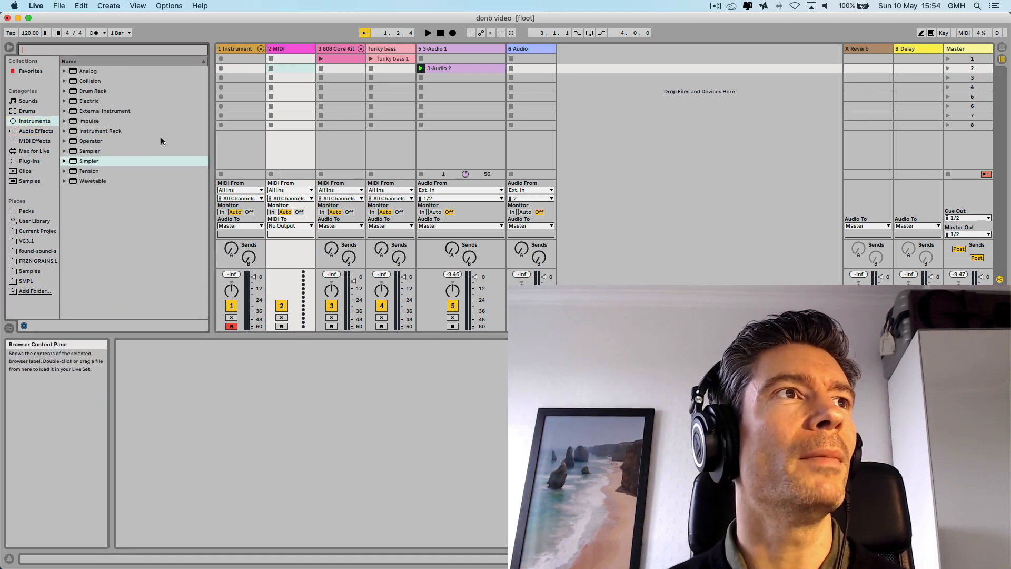
click(88, 161)
drag(286, 55, 292, 62)
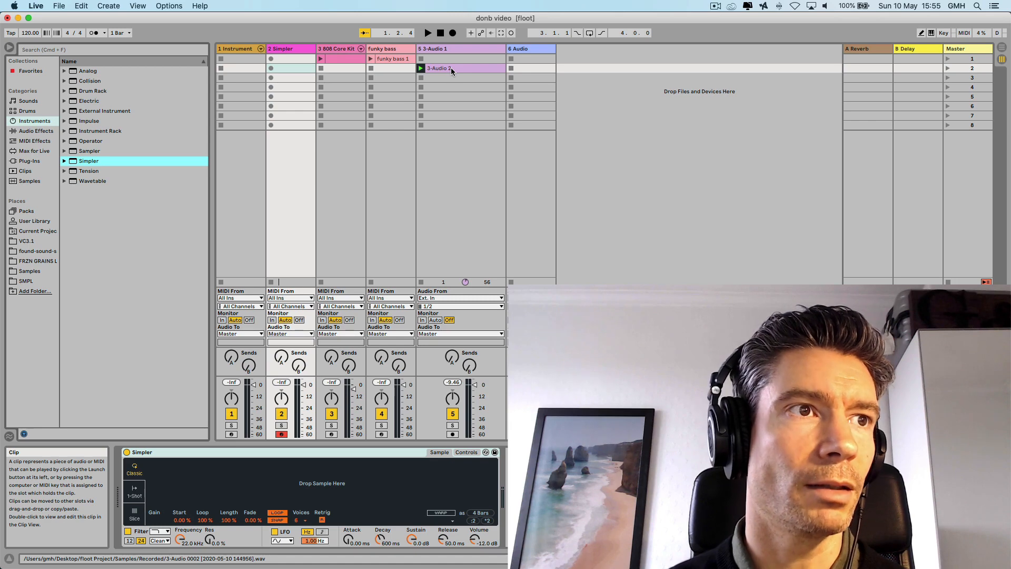
Load the 3-Audio 2 clip into Simpler and move the sample start to where the recorded sound begins
drag(451, 67, 260, 482)
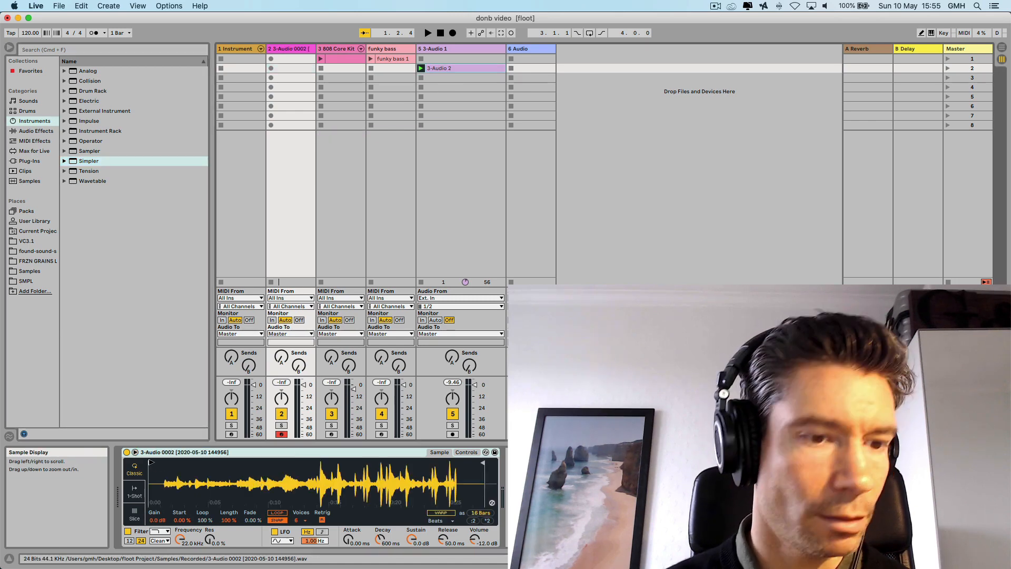
drag(151, 463, 164, 463)
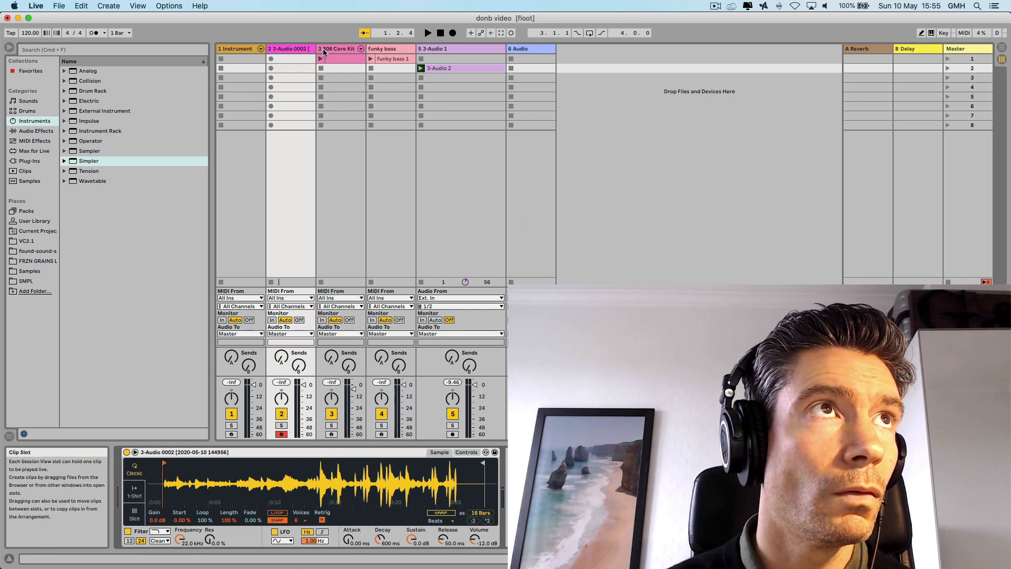
click(281, 51)
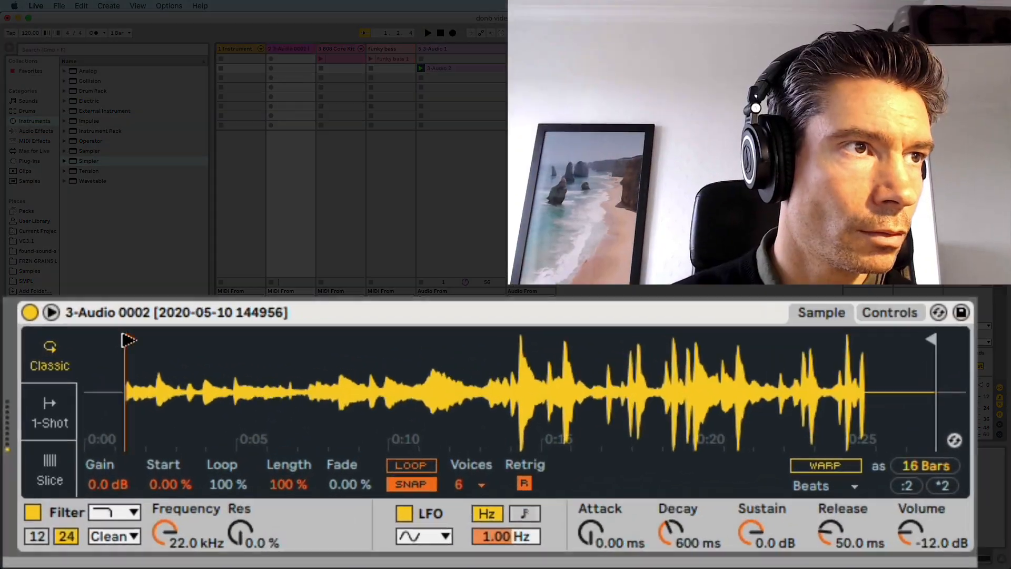
Move the sample start to the second note's onset at about 2.4 s and set Simpler's volume to 0 dB
drag(129, 339, 158, 340)
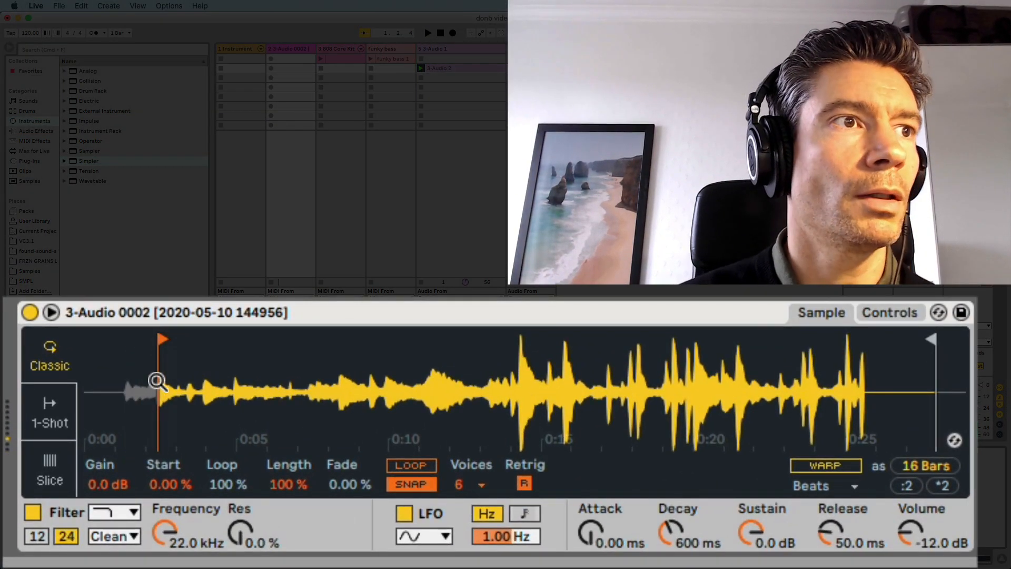
scroll(157, 381, up, 10)
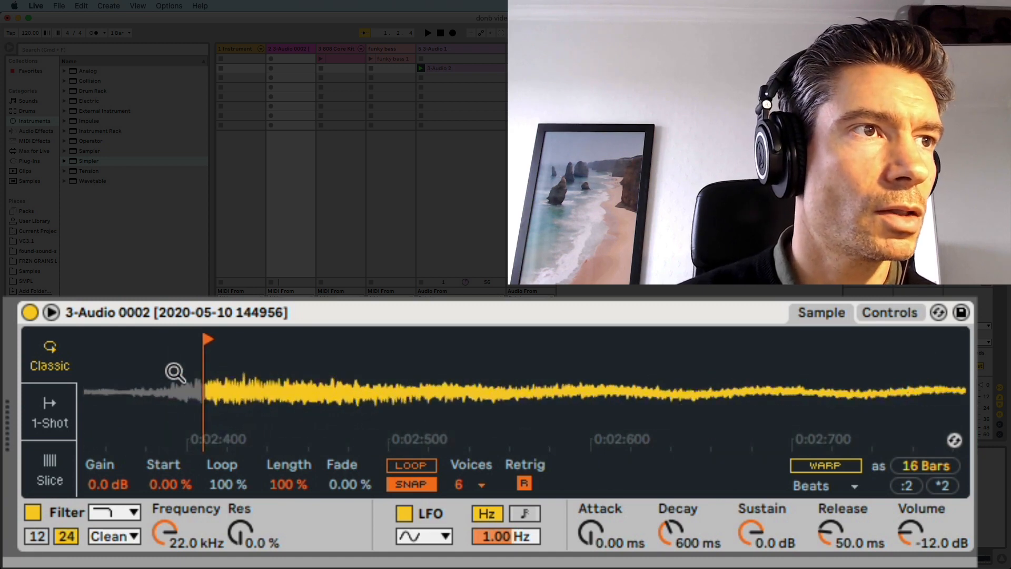
drag(207, 340, 175, 340)
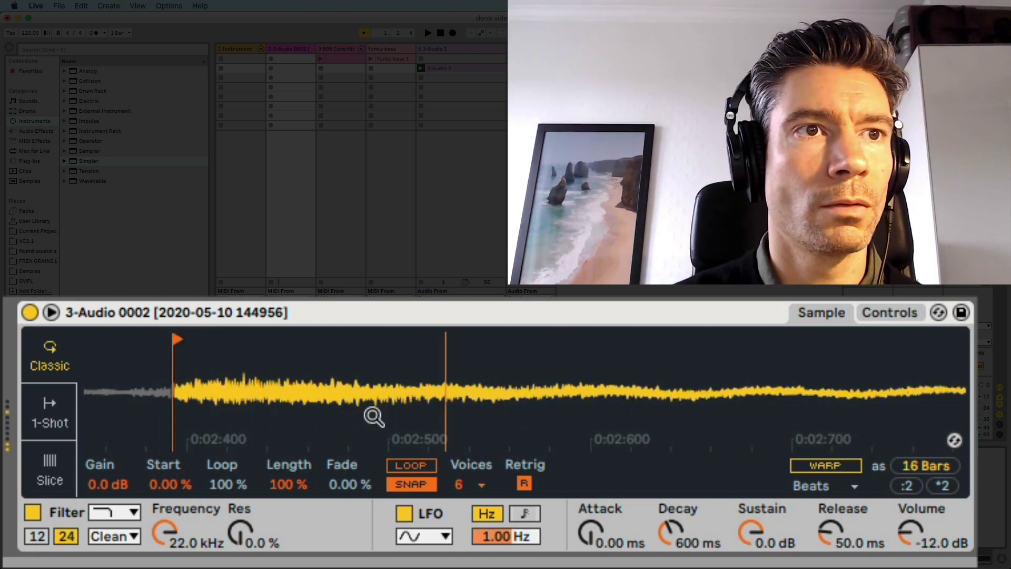
double_click(909, 537)
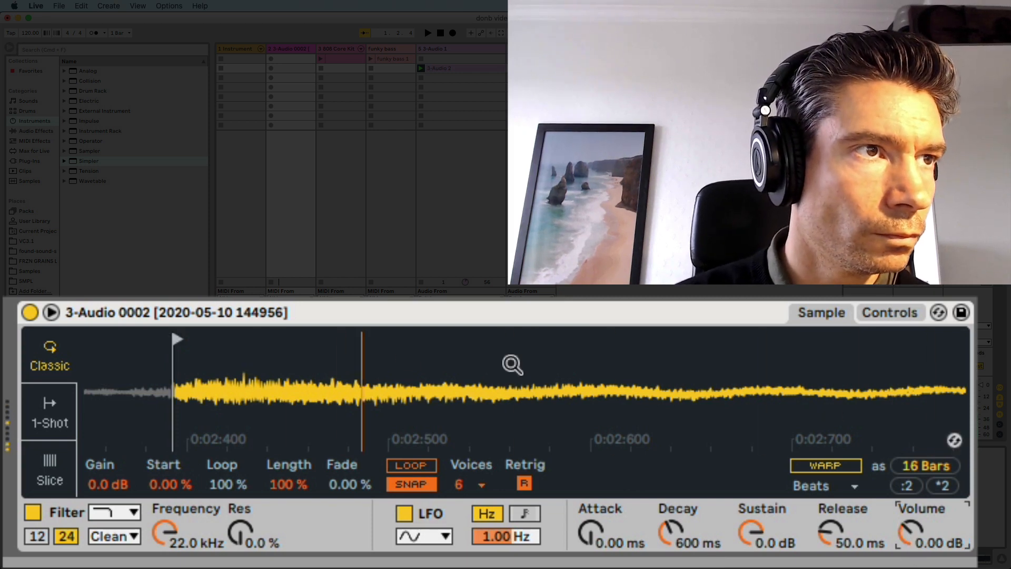
drag(181, 337, 184, 338)
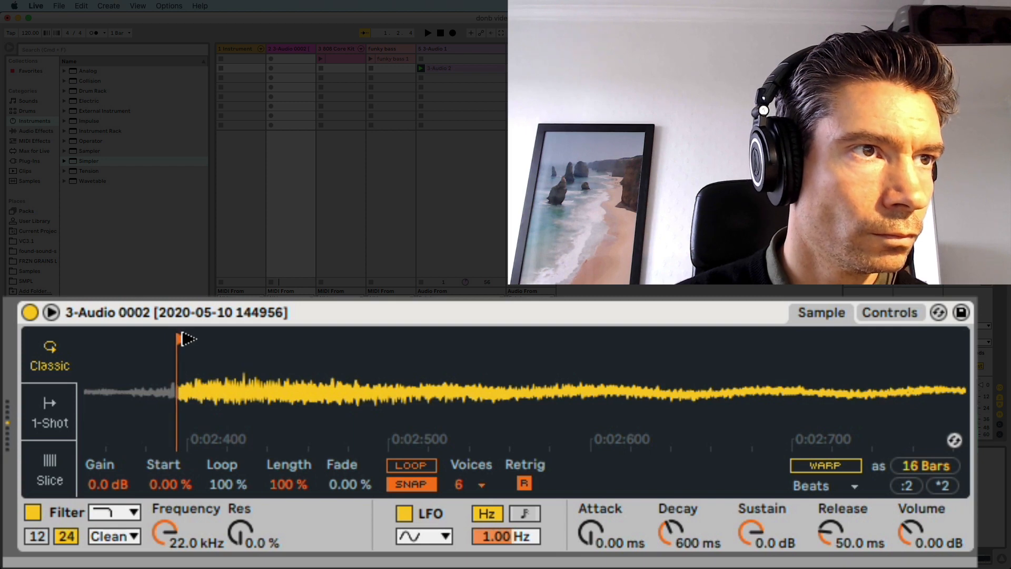
scroll(339, 391, down, 10)
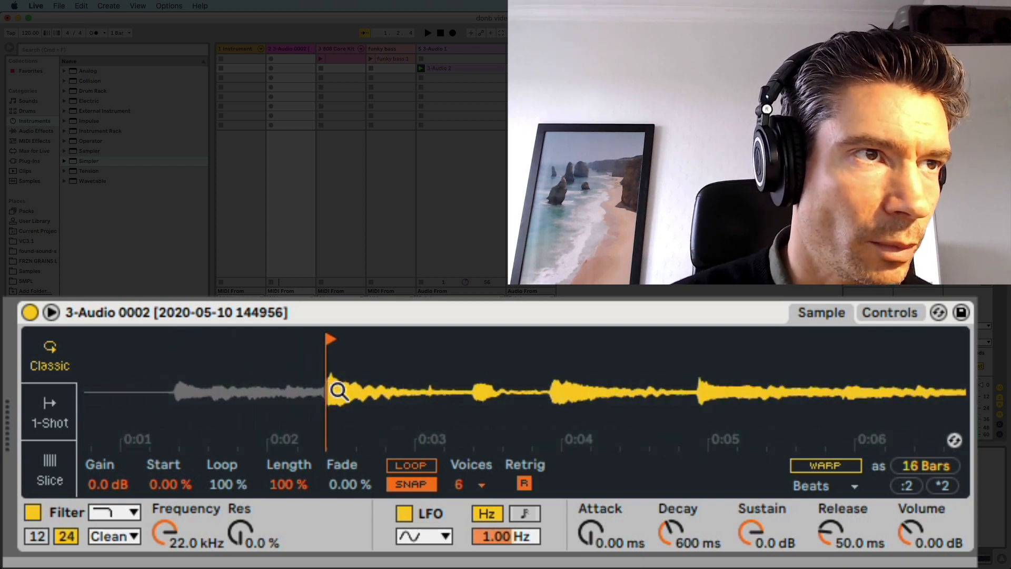
scroll(339, 391, down, 8)
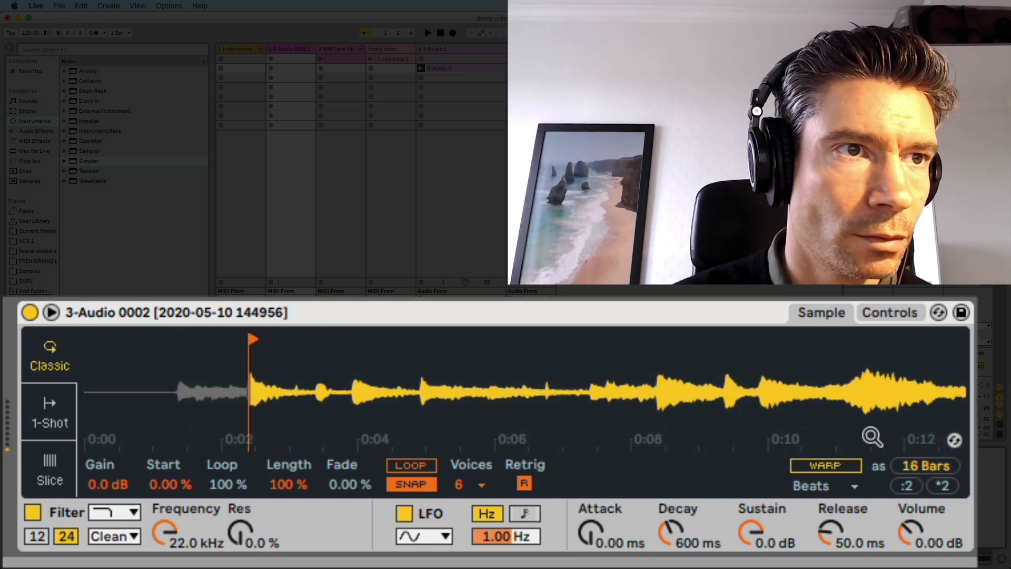
Set the release to 640 ms and shorten the sample to the single note, ending at about 2.98 s
drag(828, 545, 828, 517)
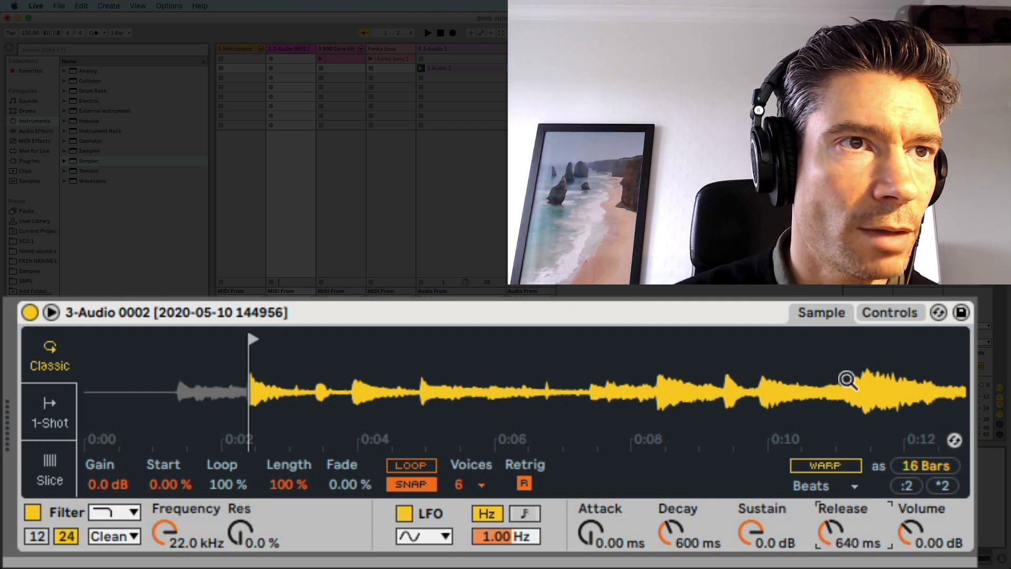
scroll(847, 378, down, 1)
scroll(828, 377, down, 3)
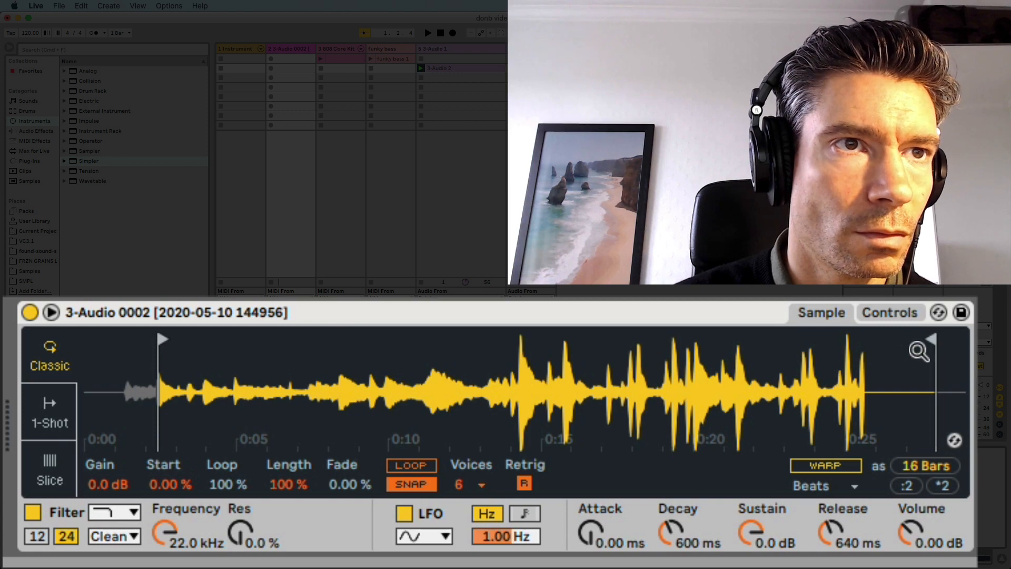
mouse_move(926, 345)
mouse_down()
mouse_move(164, 343)
mouse_move(176, 341)
mouse_up()
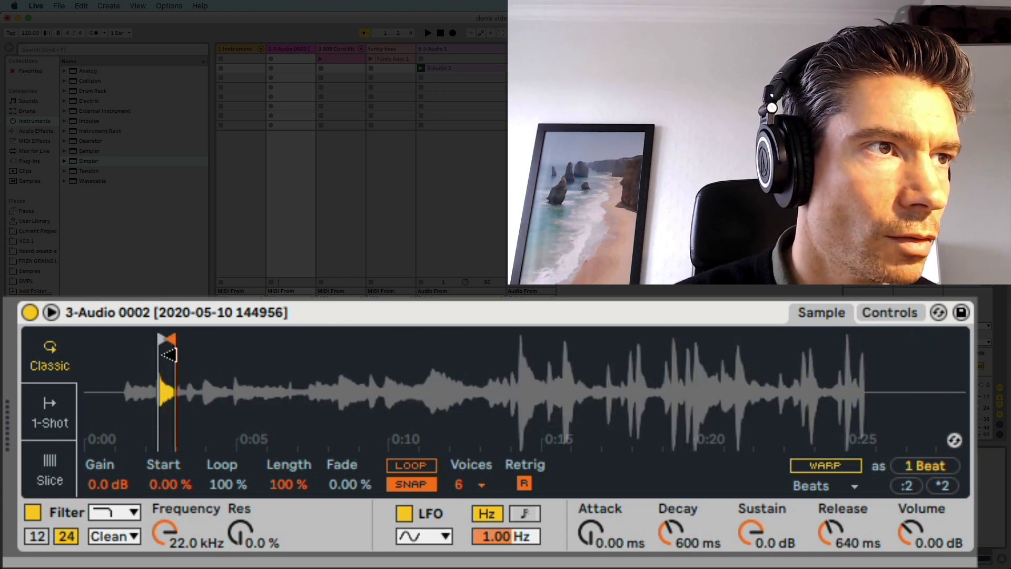
drag(183, 395, 827, 458)
drag(739, 364, 885, 368)
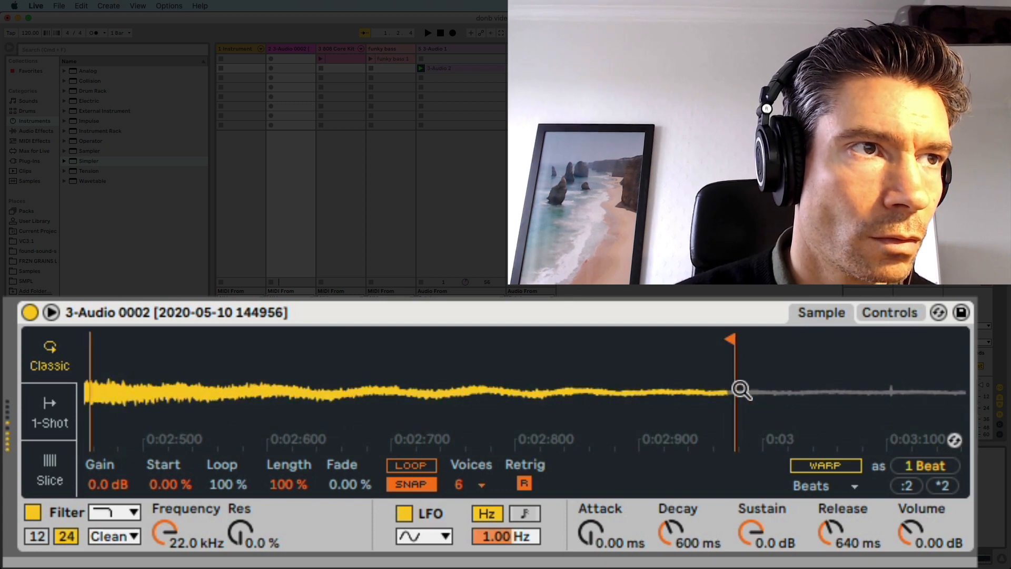
drag(395, 436, 470, 403)
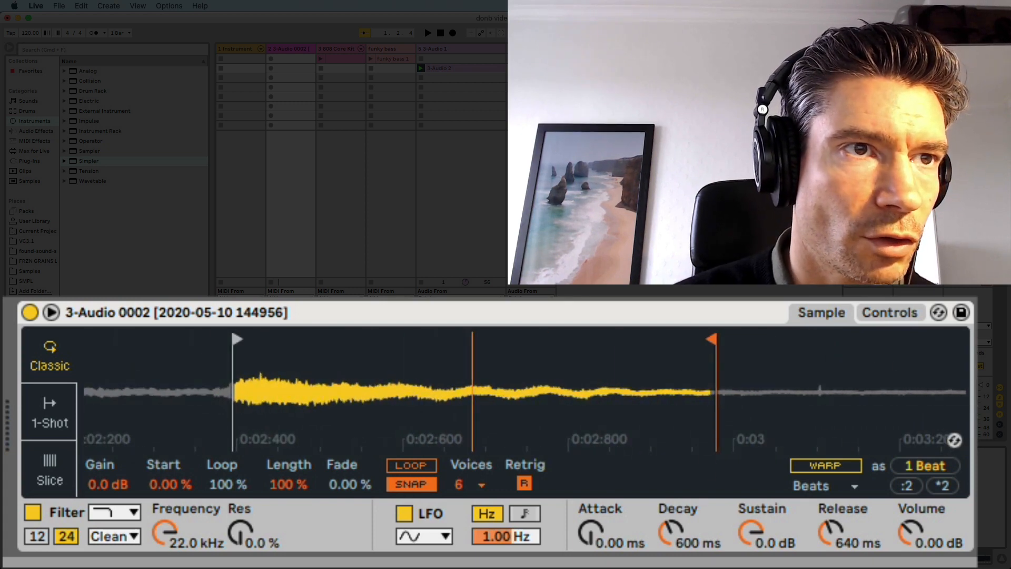
Set the sample's warp mode to Pro and turn warping on
click(827, 484)
click(835, 460)
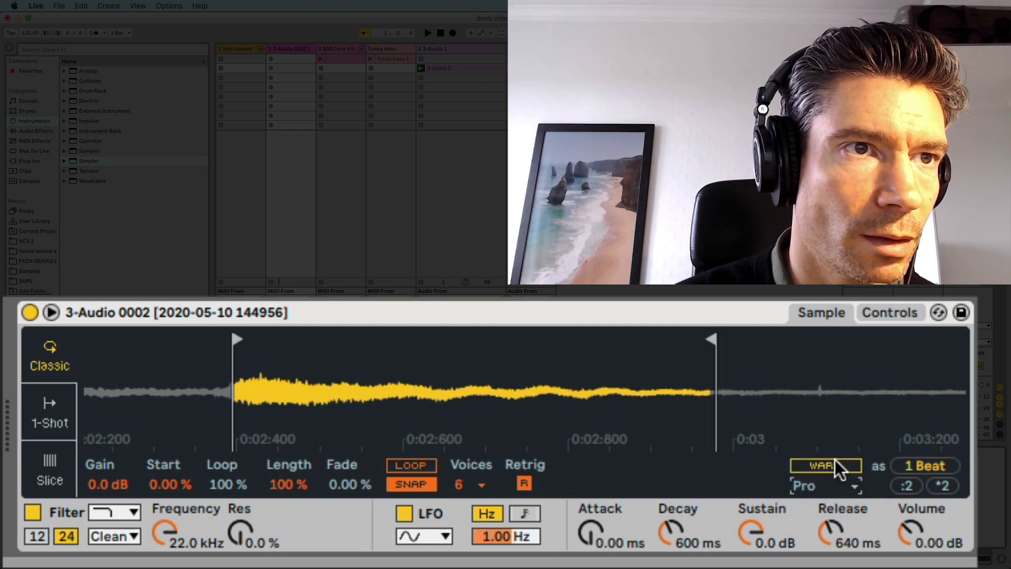
click(835, 461)
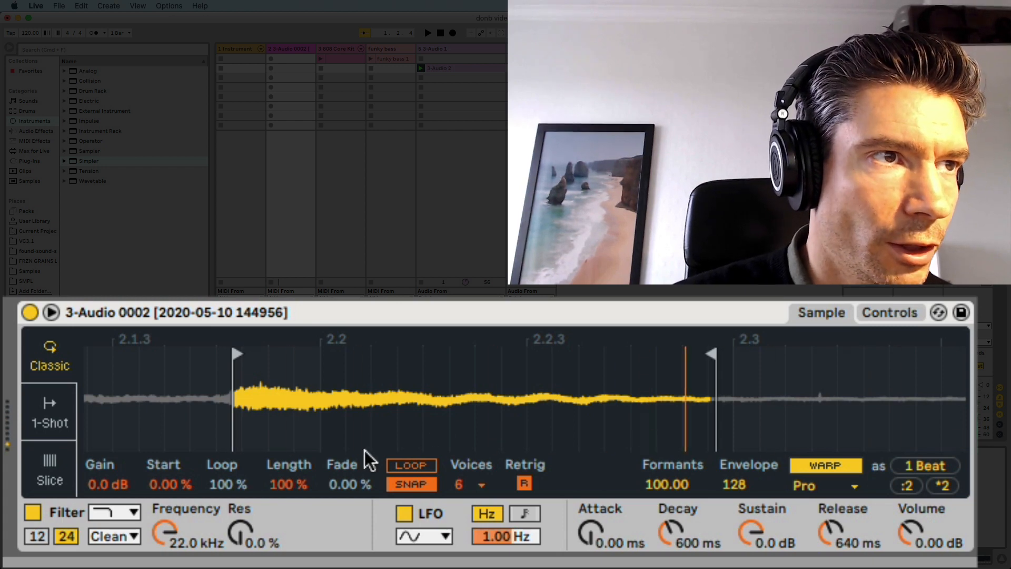
Turn on looping for the sample and set the loop length to 44.5 %
click(422, 471)
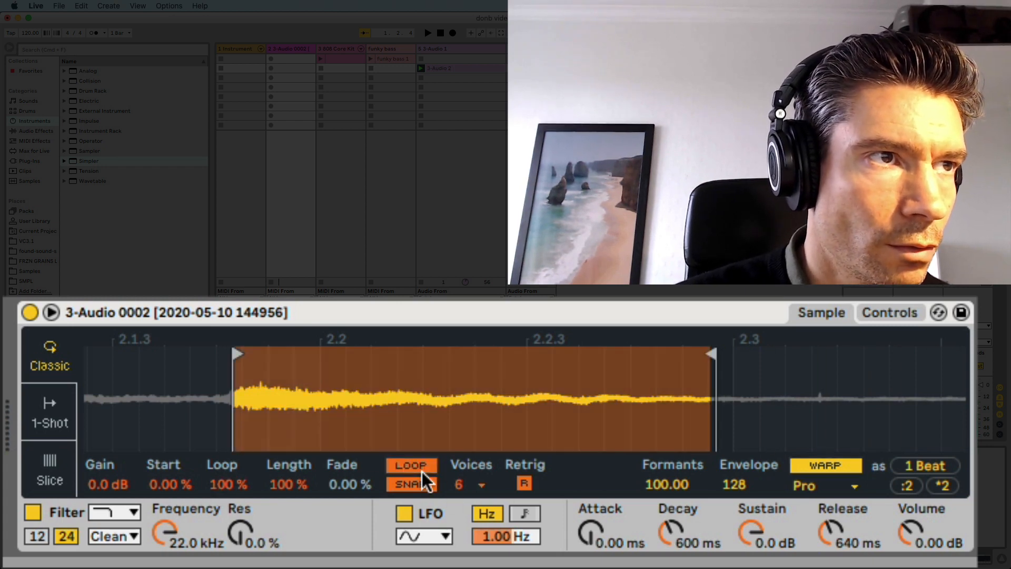
click(219, 484)
mouse_move(219, 484)
mouse_down()
mouse_move(219, 529)
mouse_move(219, 510)
mouse_up()
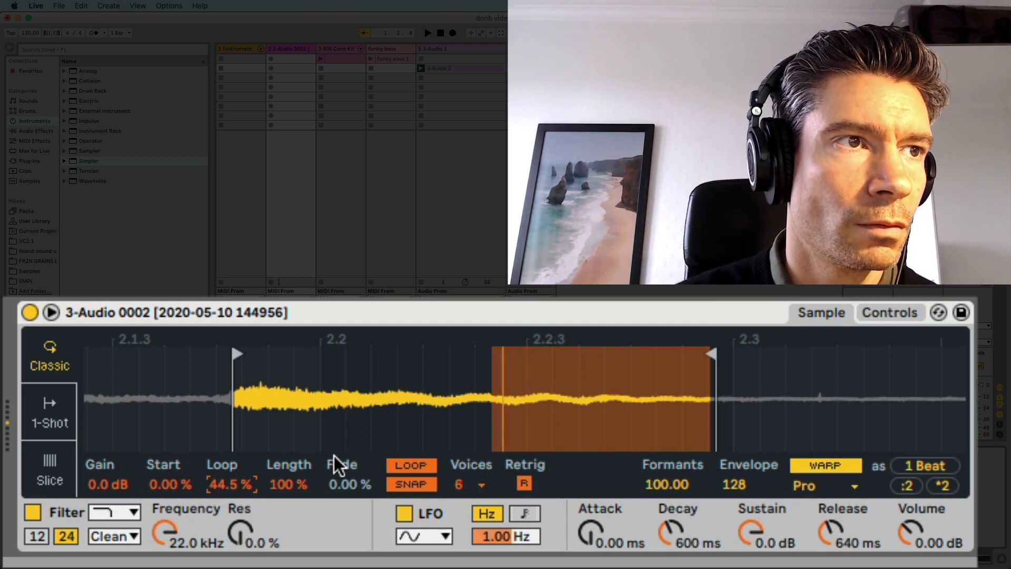
Refine the sustain loop by setting its length to 39.8 %, keeping start at 0 %, length at 100 % and fade at 0 %
mouse_move(346, 488)
mouse_down()
mouse_move(346, 477)
mouse_move(346, 491)
mouse_up()
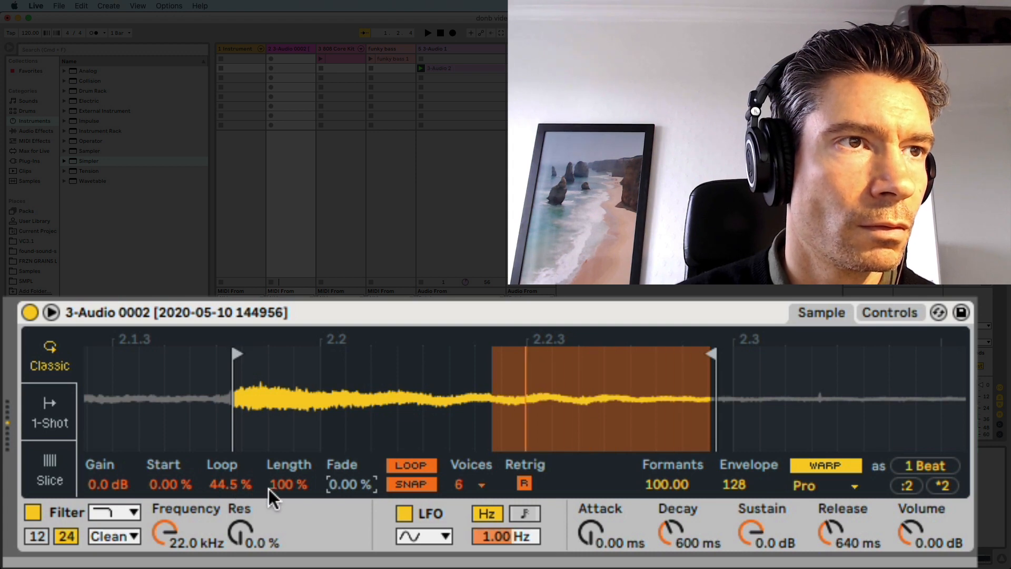
mouse_move(269, 489)
mouse_down()
mouse_move(268, 501)
mouse_move(292, 473)
mouse_up()
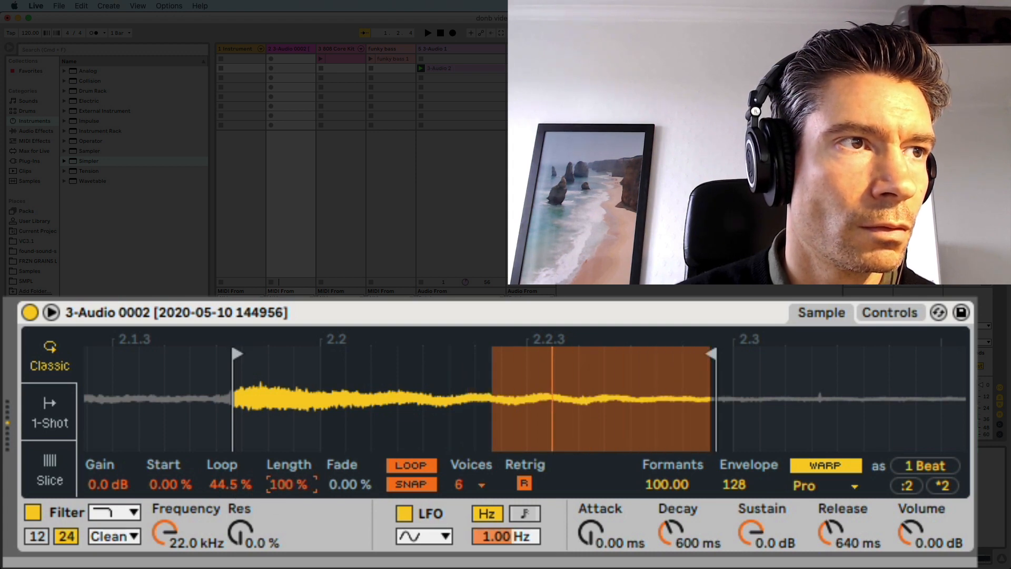
mouse_move(163, 491)
mouse_down()
mouse_move(164, 471)
mouse_move(163, 490)
mouse_up()
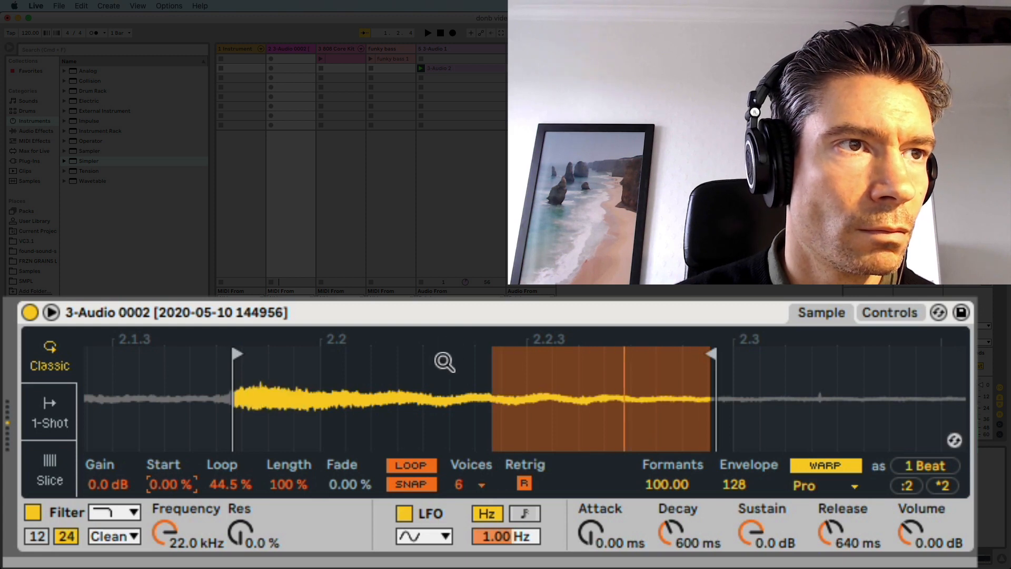
click(445, 362)
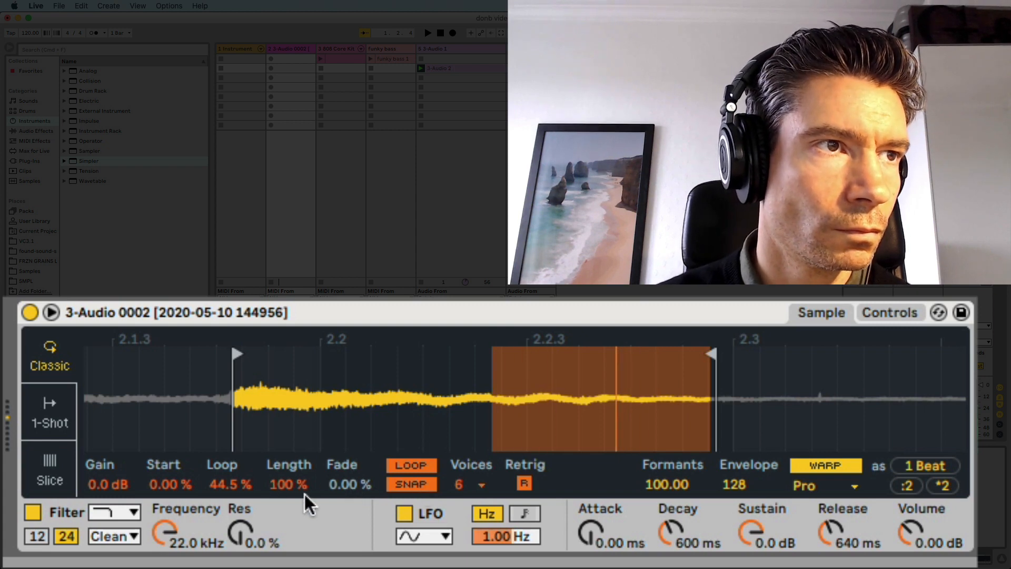
mouse_move(225, 486)
mouse_down()
mouse_move(224, 512)
mouse_move(225, 485)
mouse_up()
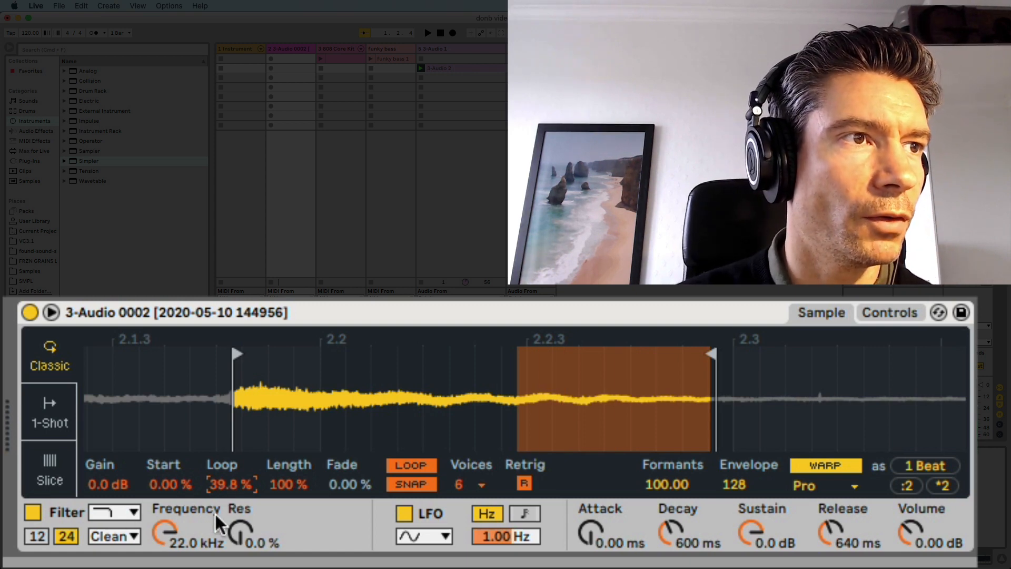
Set the Simpler filter to a 12 dB band-pass at 580 Hz with 37 % resonance
click(885, 312)
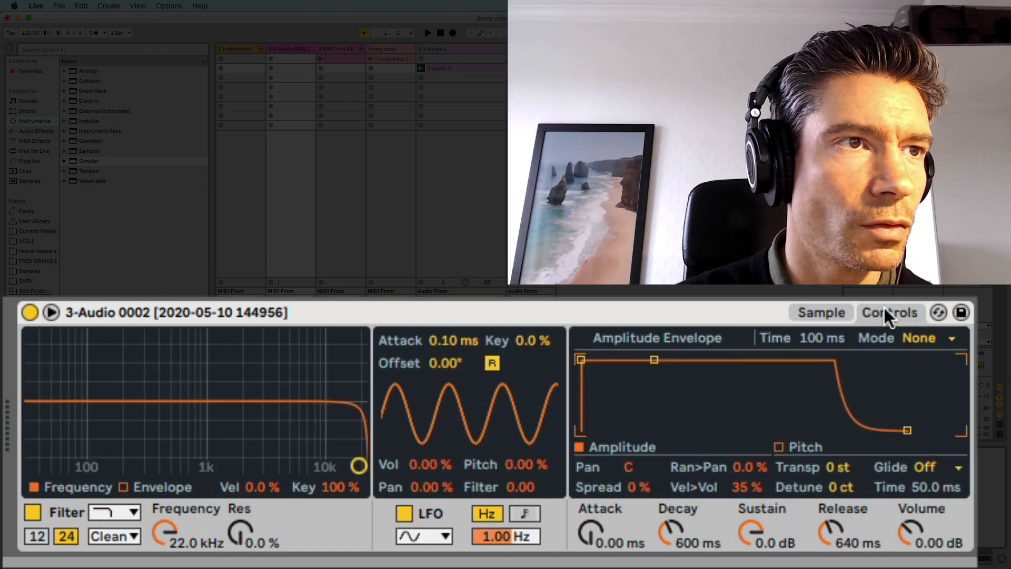
click(123, 511)
click(111, 449)
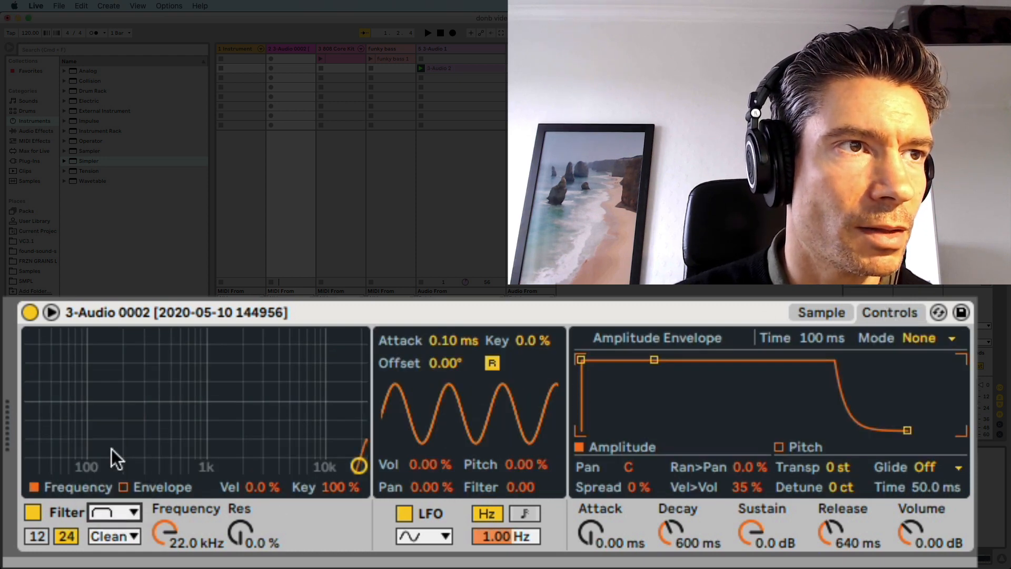
drag(361, 468, 166, 447)
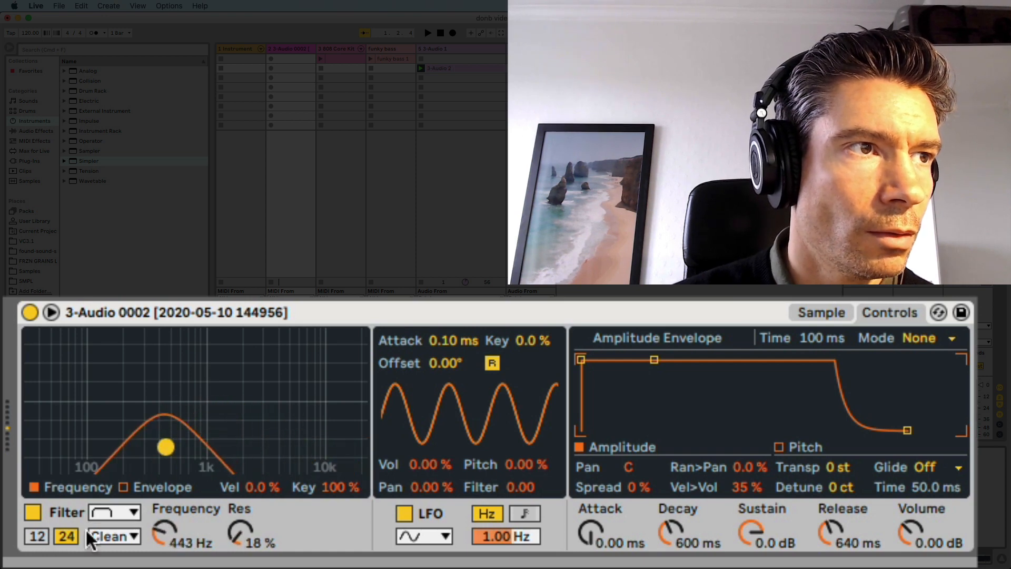
click(32, 537)
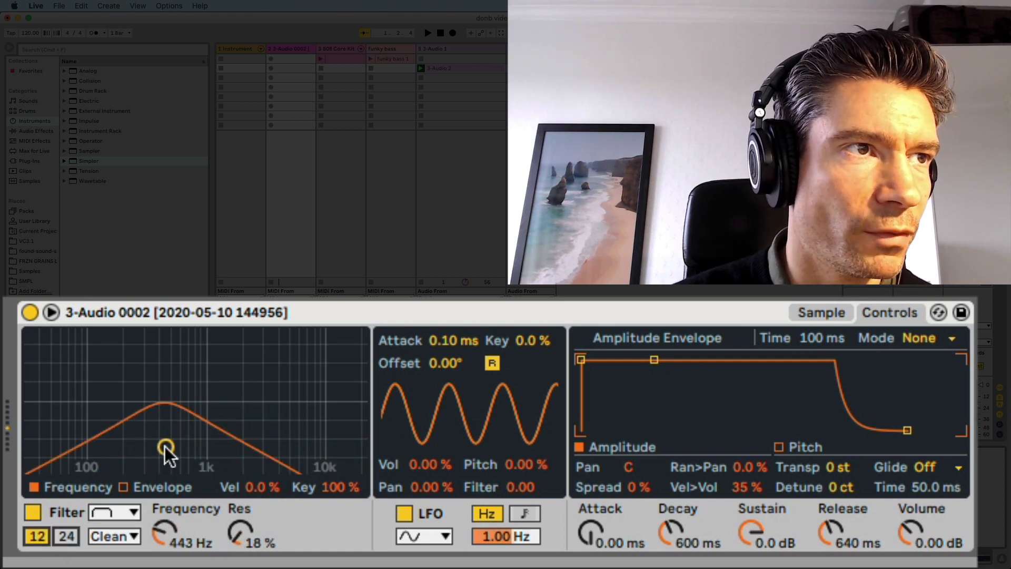
drag(166, 448, 179, 427)
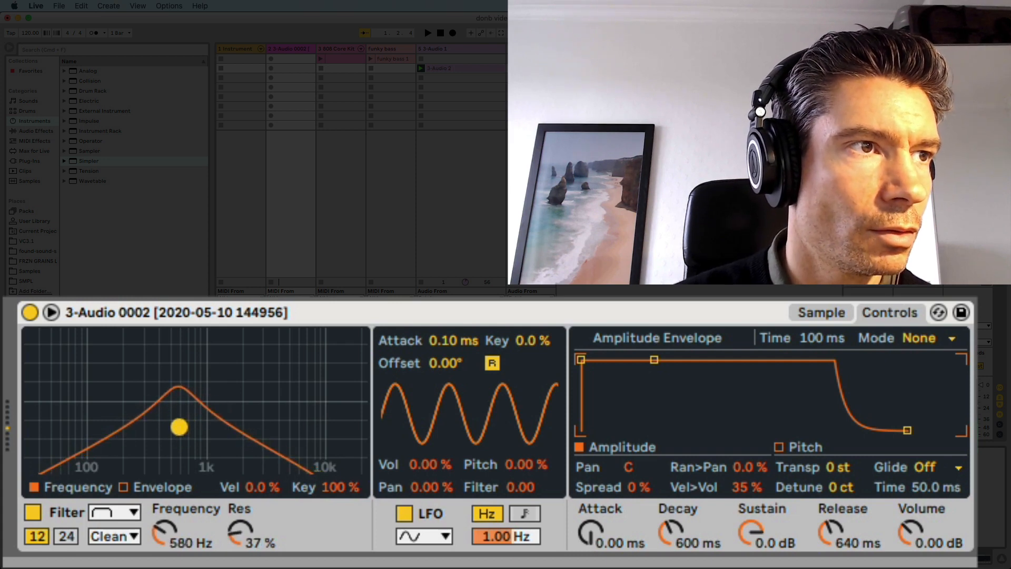
Switch the filter circuit to OSR and set its drive to 7.05 dB
click(113, 536)
click(112, 568)
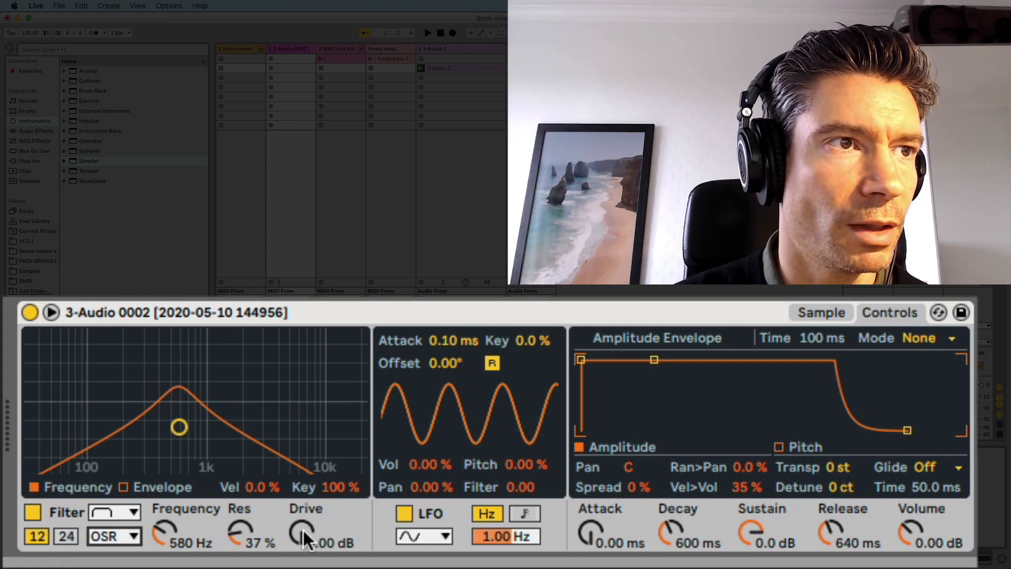
drag(302, 528, 302, 498)
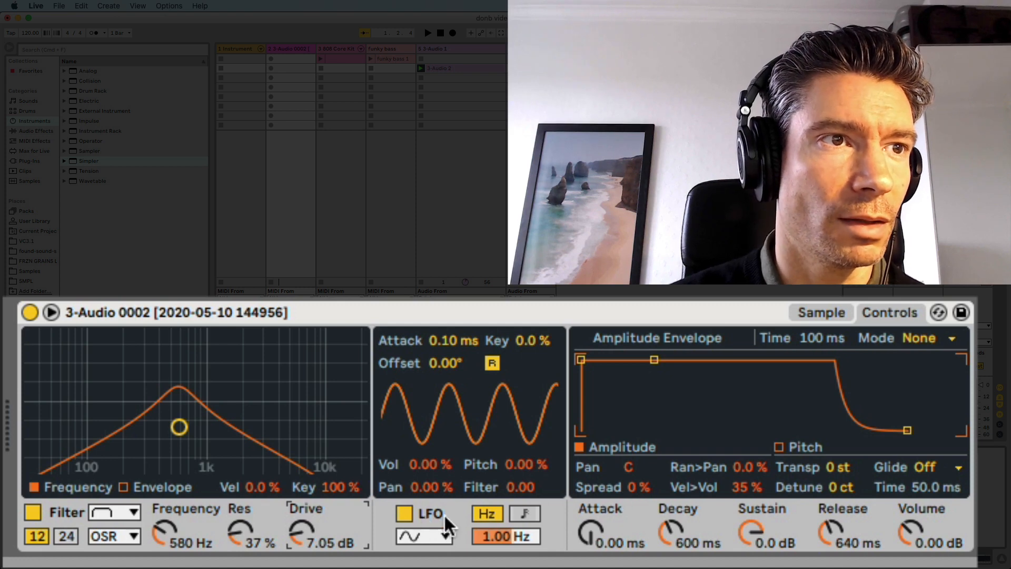
Sync the LFO to the tempo at a 1/6 rate, modulating the filter by 24.0 and the volume by 75 %
click(523, 515)
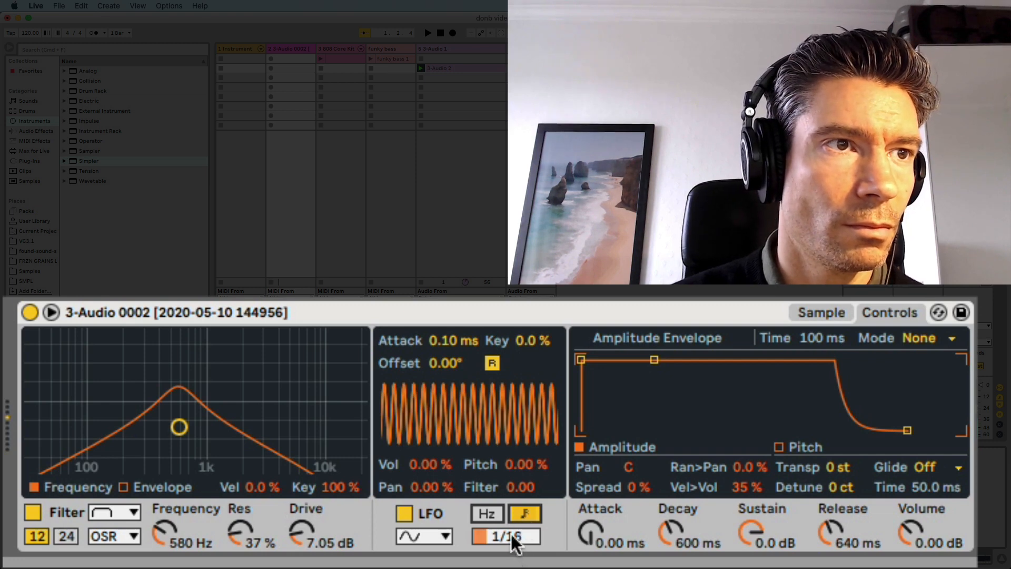
click(512, 537)
drag(512, 537, 520, 463)
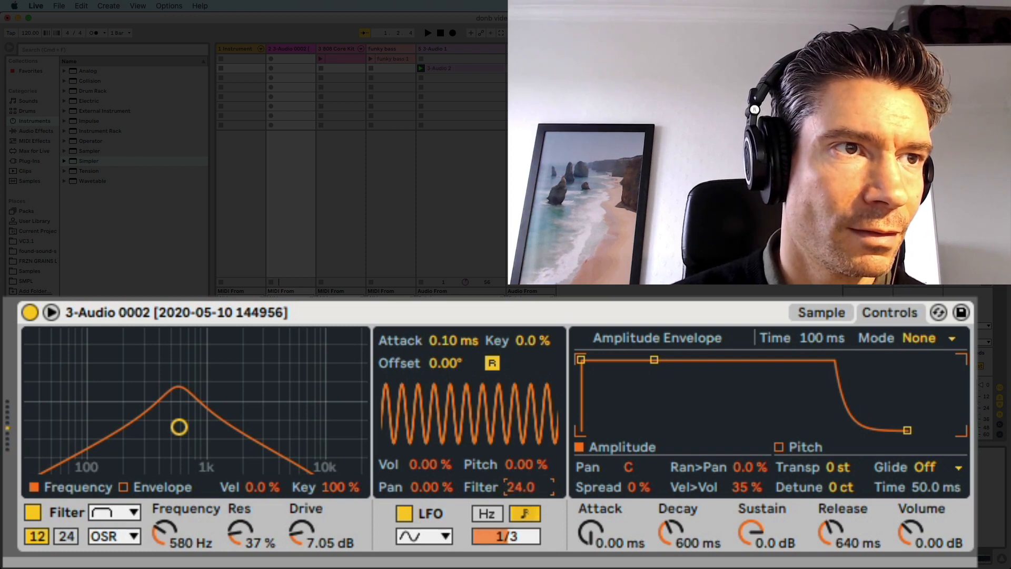
click(517, 540)
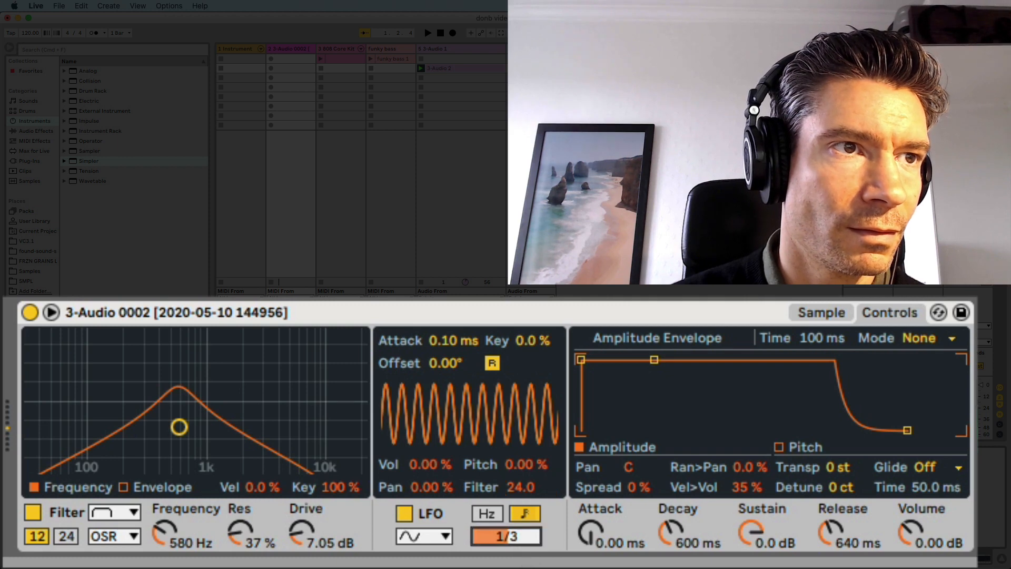
mouse_move(516, 540)
mouse_down()
mouse_move(516, 530)
mouse_move(516, 542)
mouse_up()
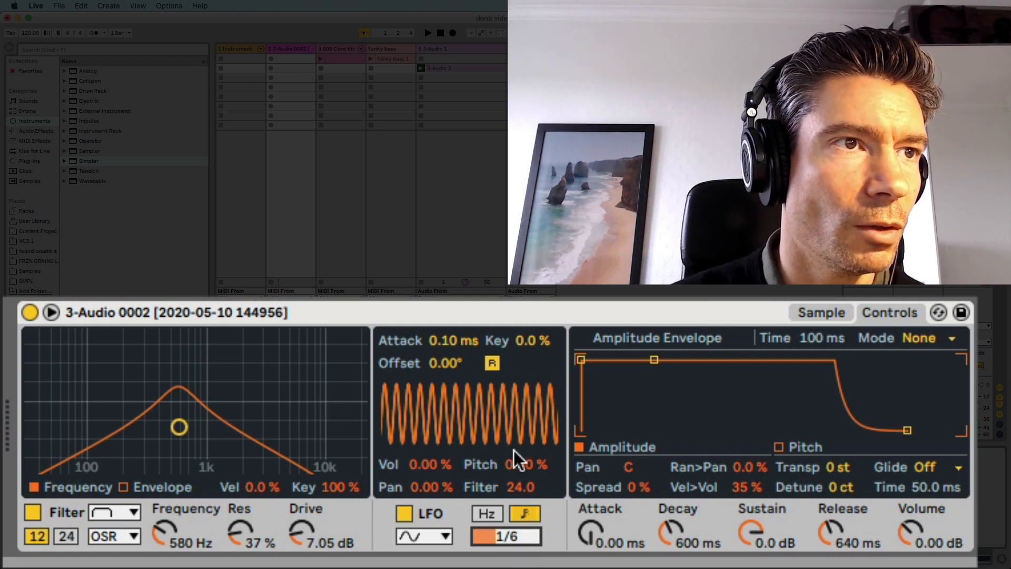
drag(407, 463, 407, 432)
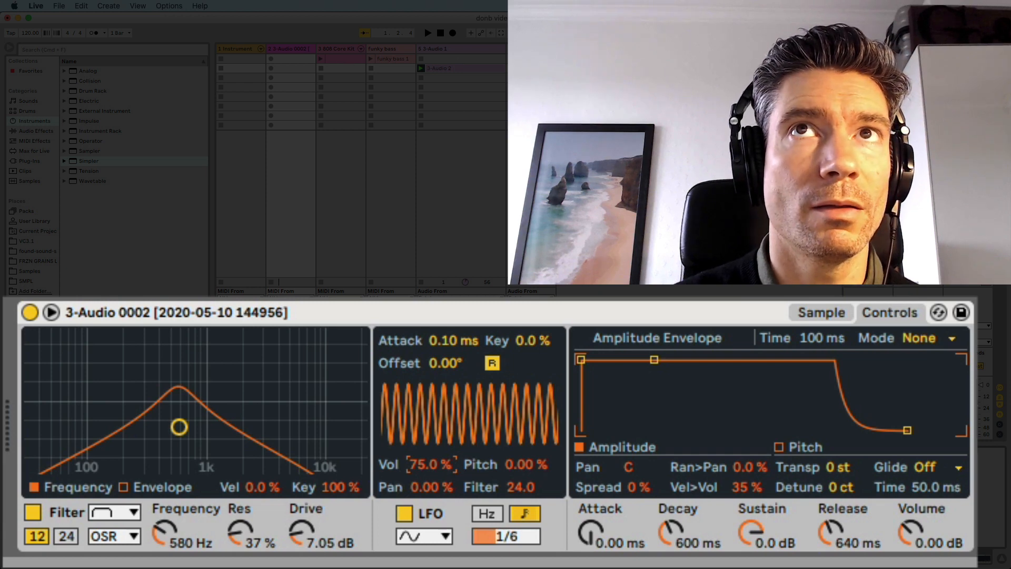
Play the first scene and tune the instrument against it with +7 st transposition and -15 ct detune
click(948, 59)
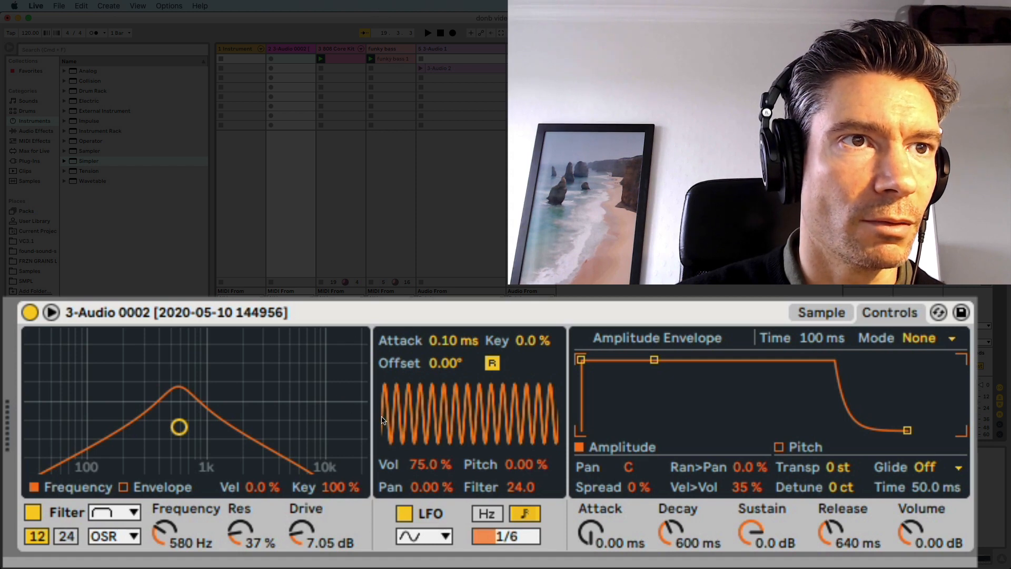
drag(838, 475, 837, 460)
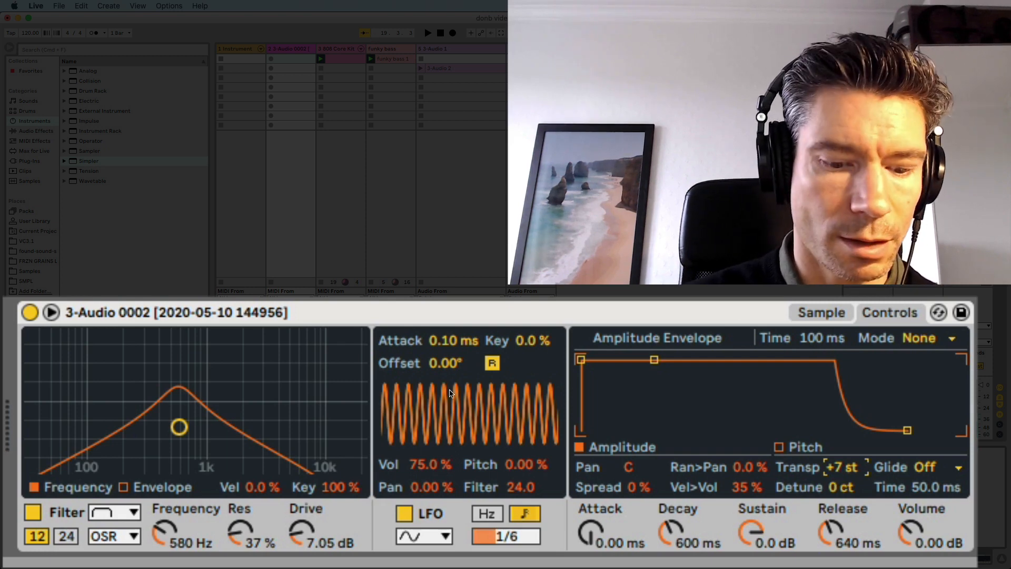
key(space)
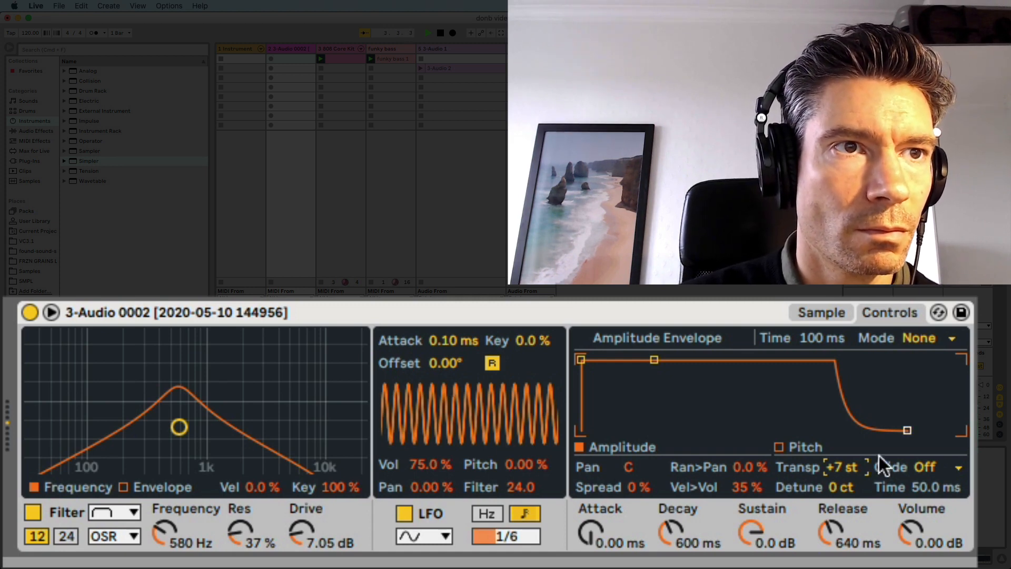
drag(841, 487, 842, 495)
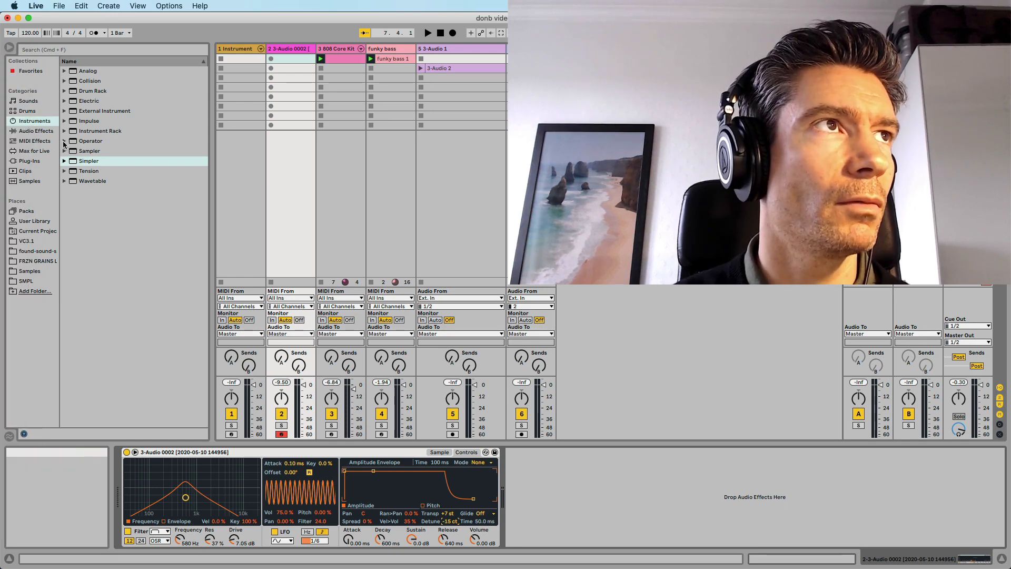
Add the Reverb audio effect after Simpler on the 3-Audio 0002 track
click(43, 130)
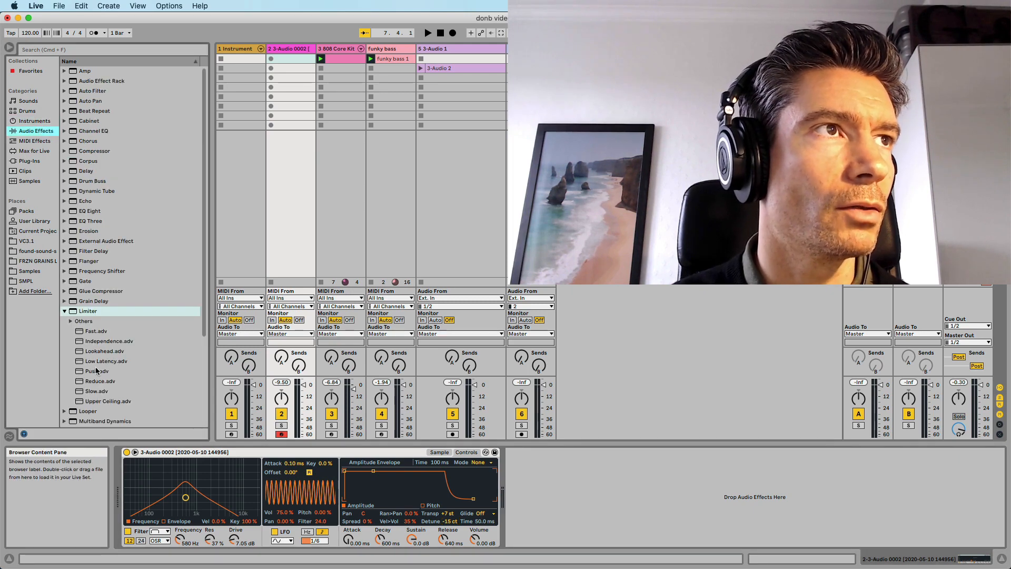
scroll(120, 271, down, 5)
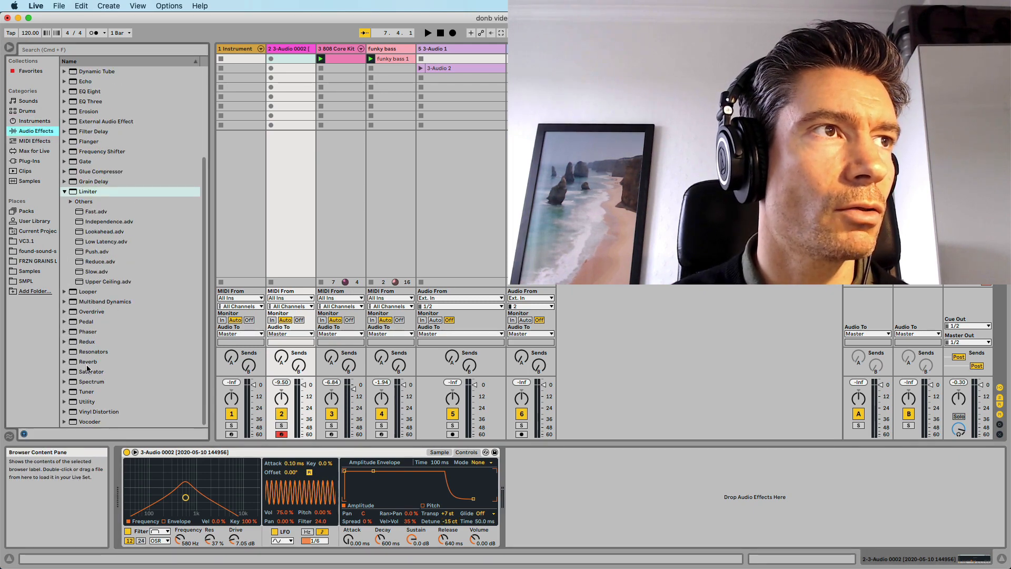
drag(87, 363, 553, 481)
drag(586, 509, 586, 506)
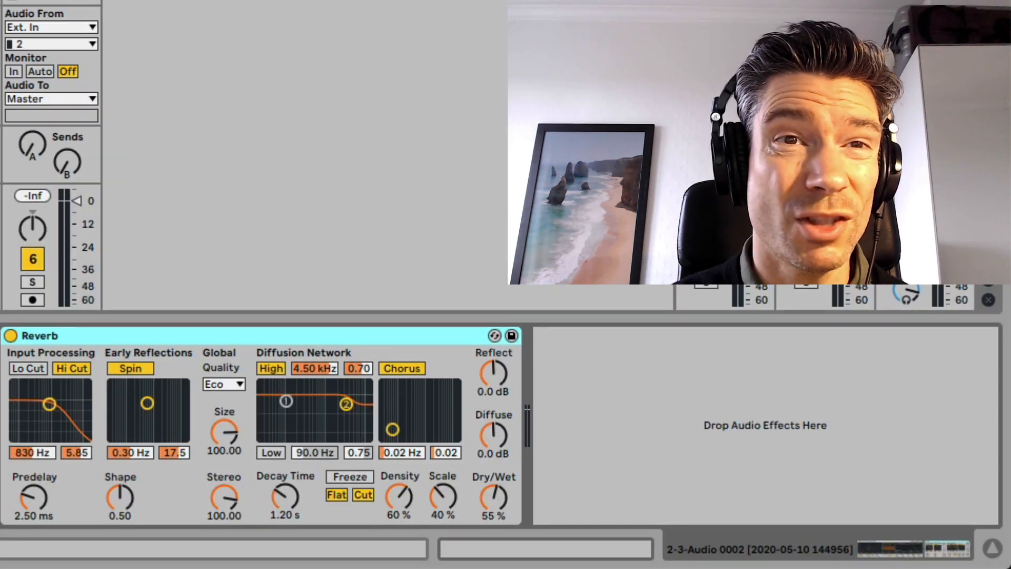
Set the reverb's quality to High, its dry/wet mix to 54 % and its decay time to 3.16 s
click(233, 385)
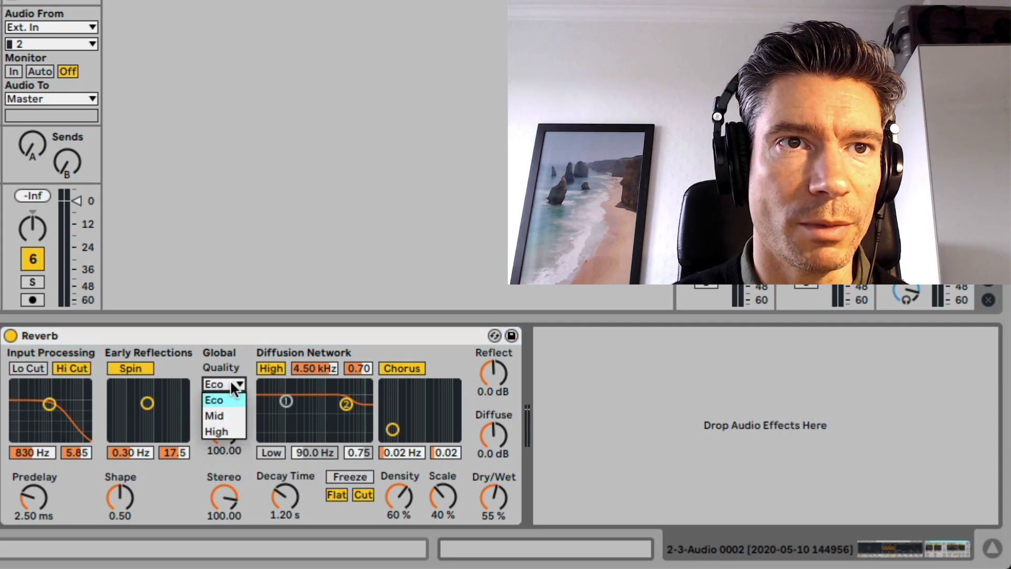
click(216, 430)
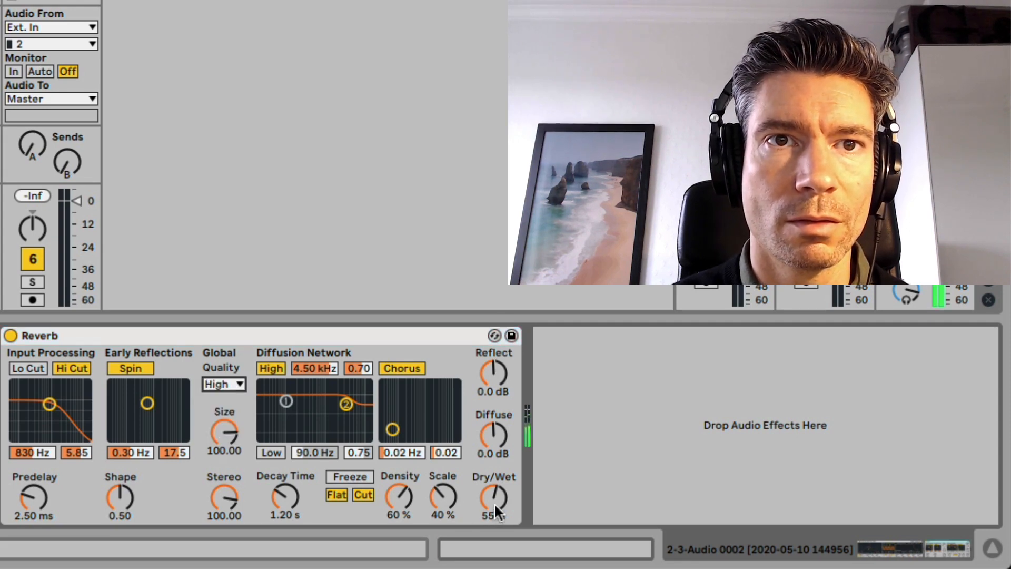
mouse_move(494, 504)
mouse_down()
mouse_move(494, 521)
mouse_move(494, 471)
mouse_move(494, 504)
mouse_up()
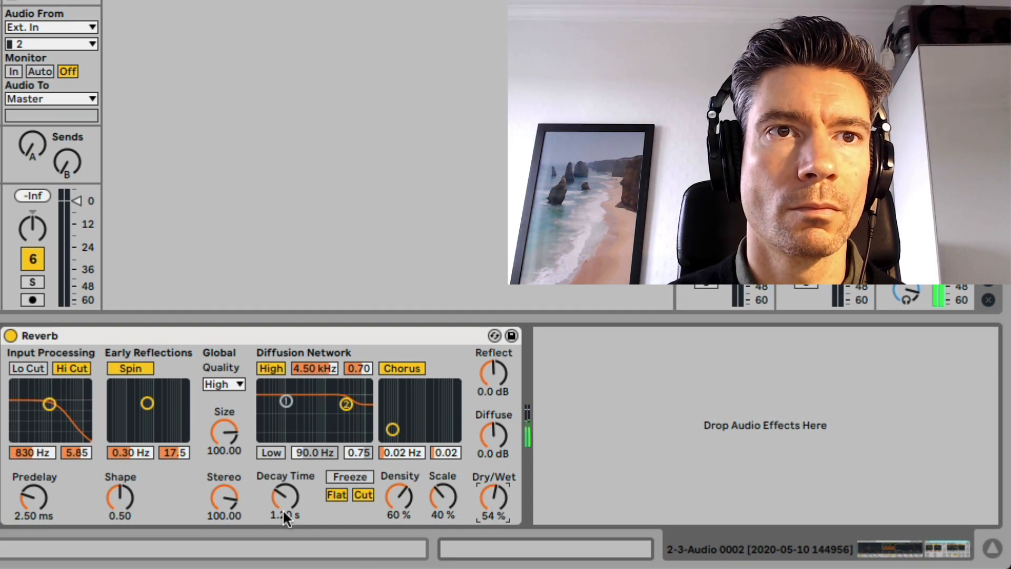
drag(285, 510, 285, 482)
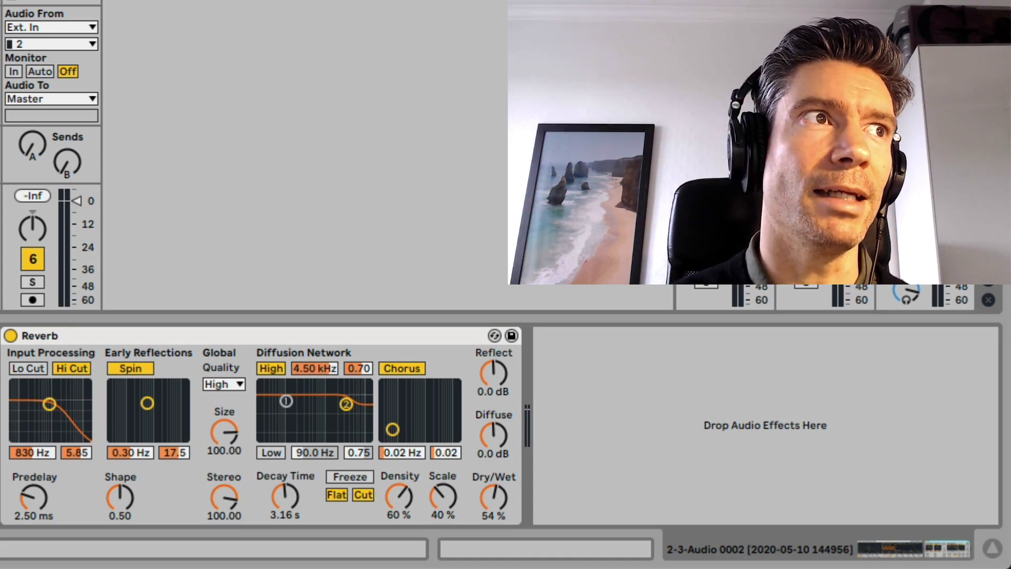
Add the Precise compressor preset after the reverb with a 23.6 ms attack, and play the set with its transfer curve shown
drag(444, 225, 557, 404)
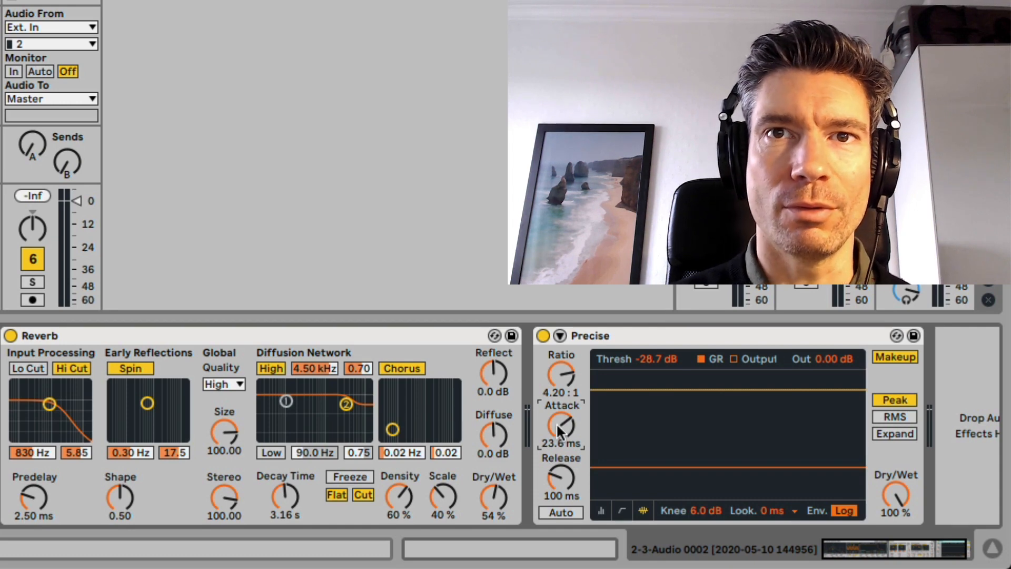
click(622, 511)
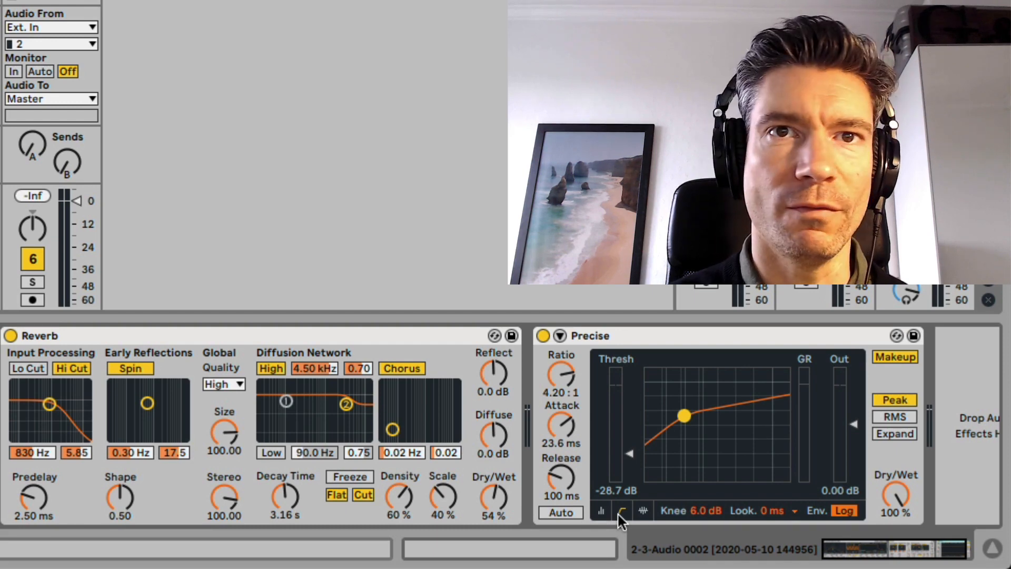
key(space)
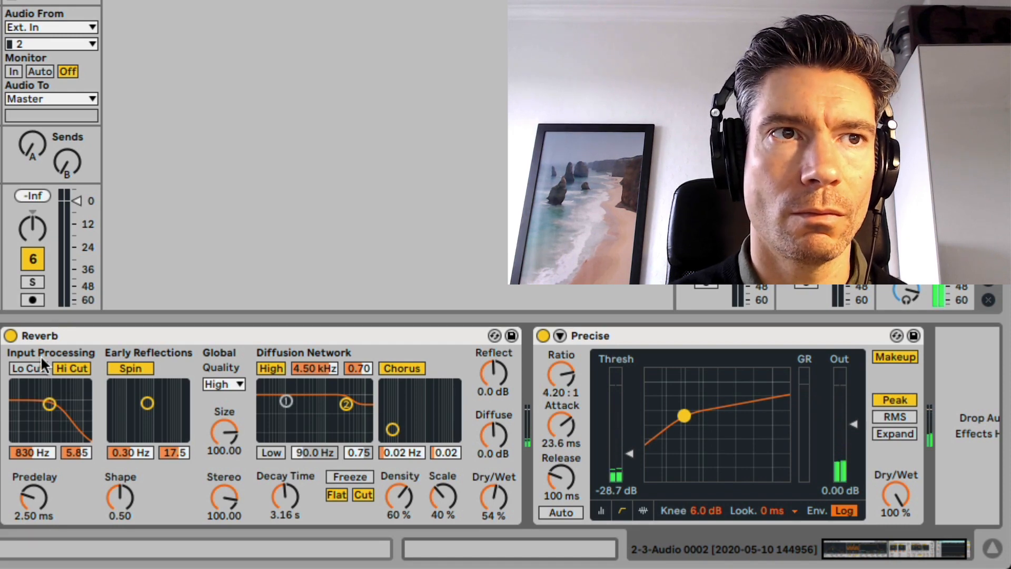
Turn off the reverb, move it behind the Precise compressor and play the set to check the compression
click(11, 336)
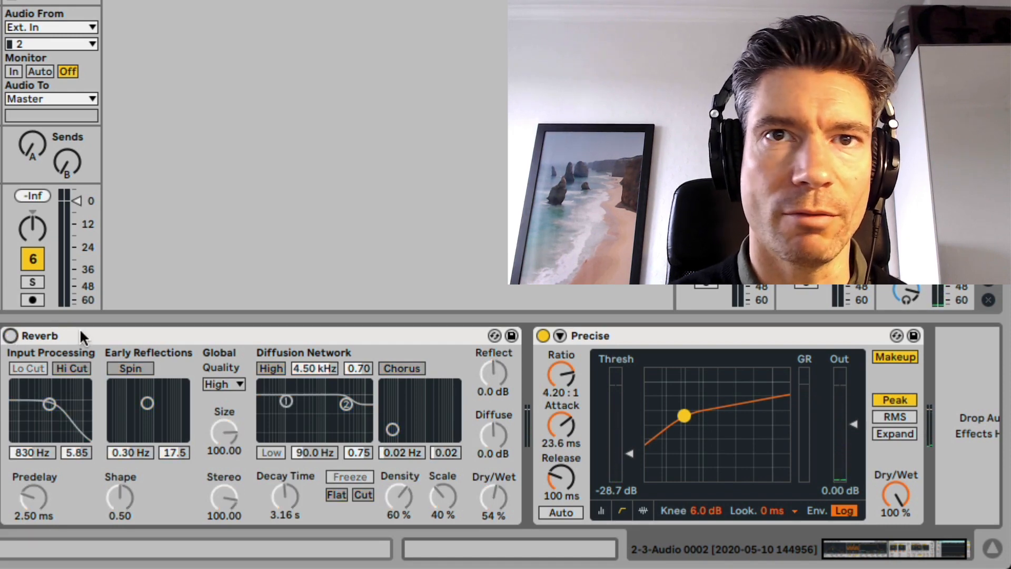
drag(83, 337, 767, 351)
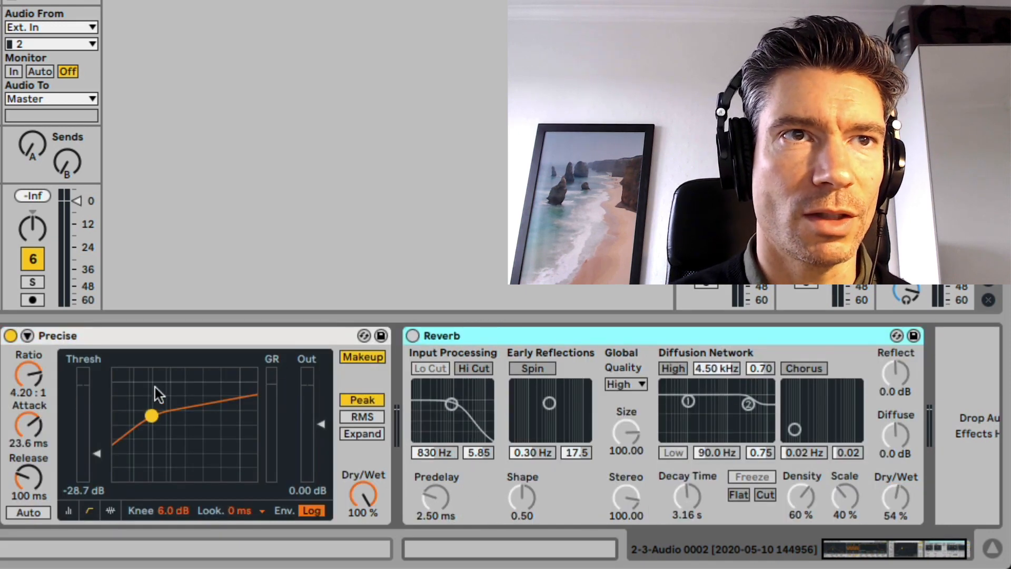
key(space)
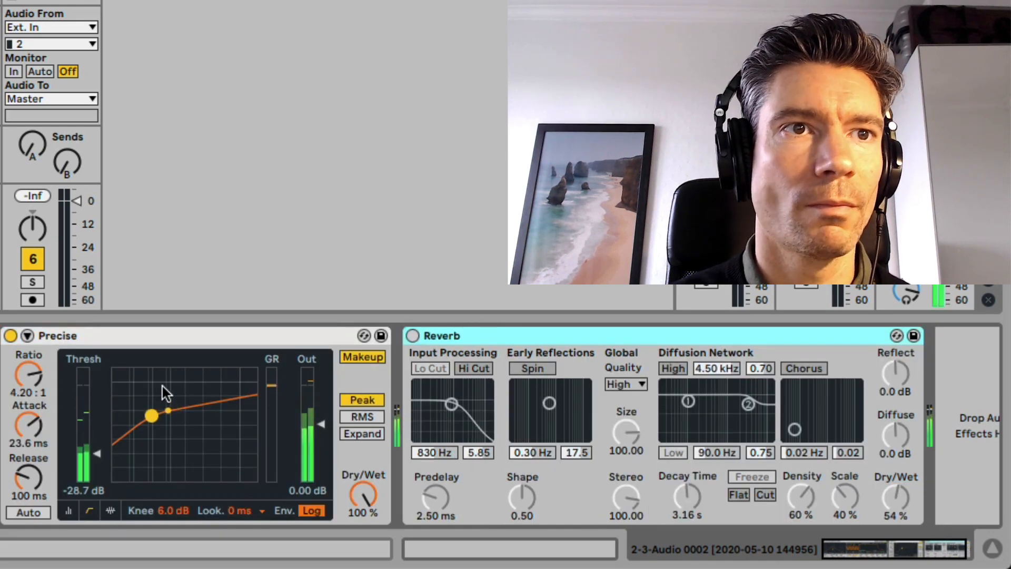
key(space)
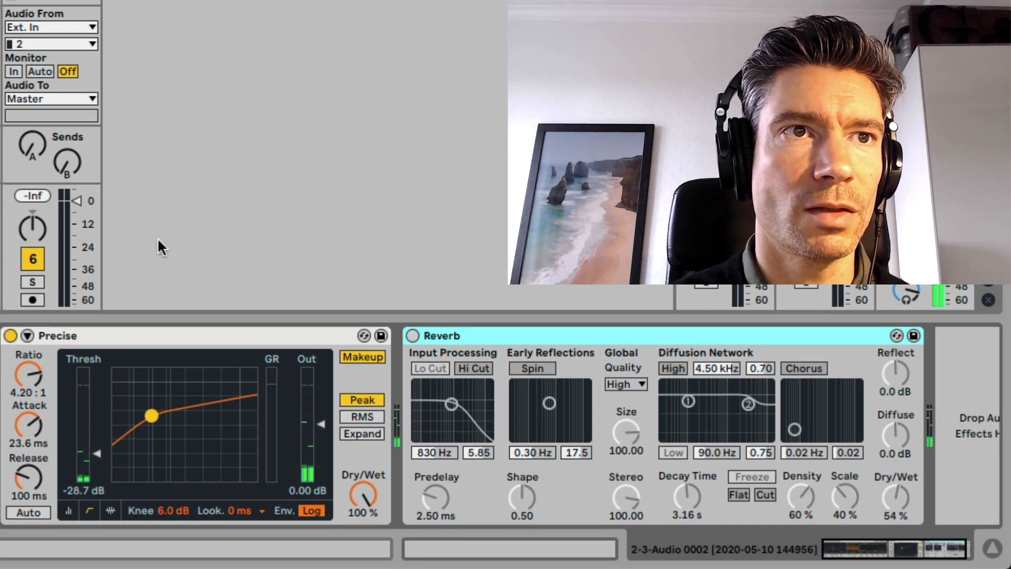
Enable the compressor's sidechain and take its input from the 3-808 Core Kit track
click(27, 337)
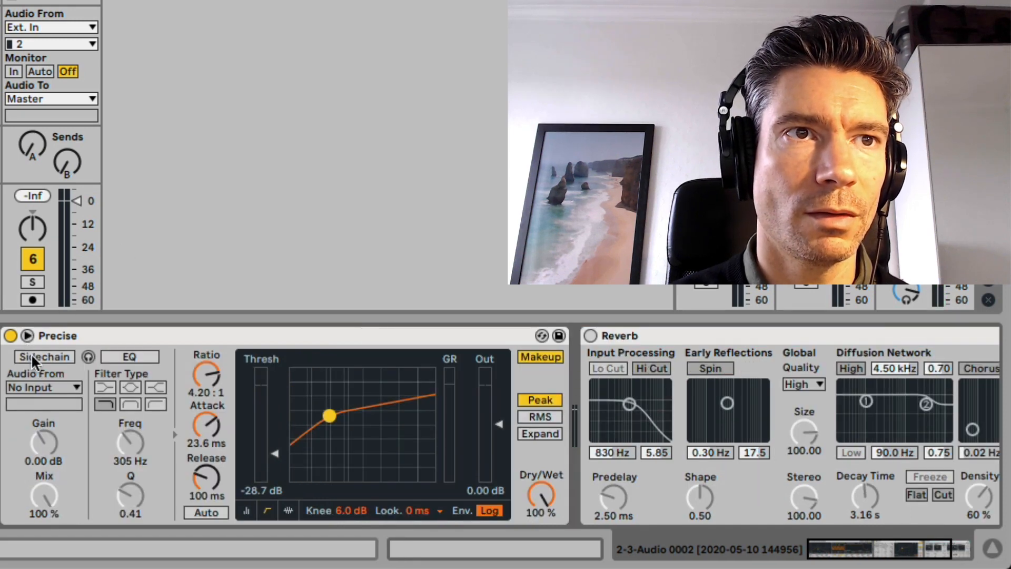
click(31, 356)
click(50, 385)
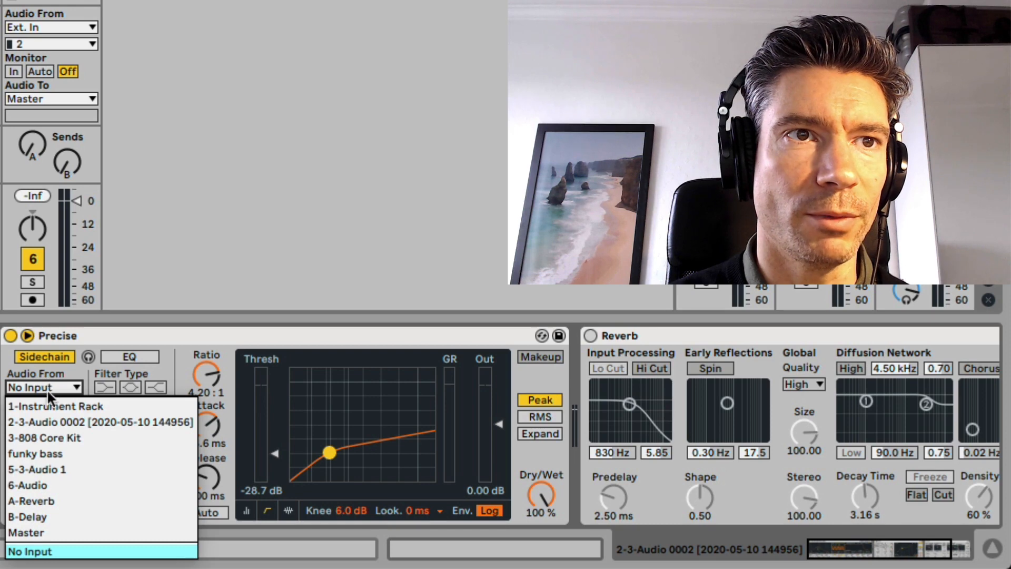
click(41, 437)
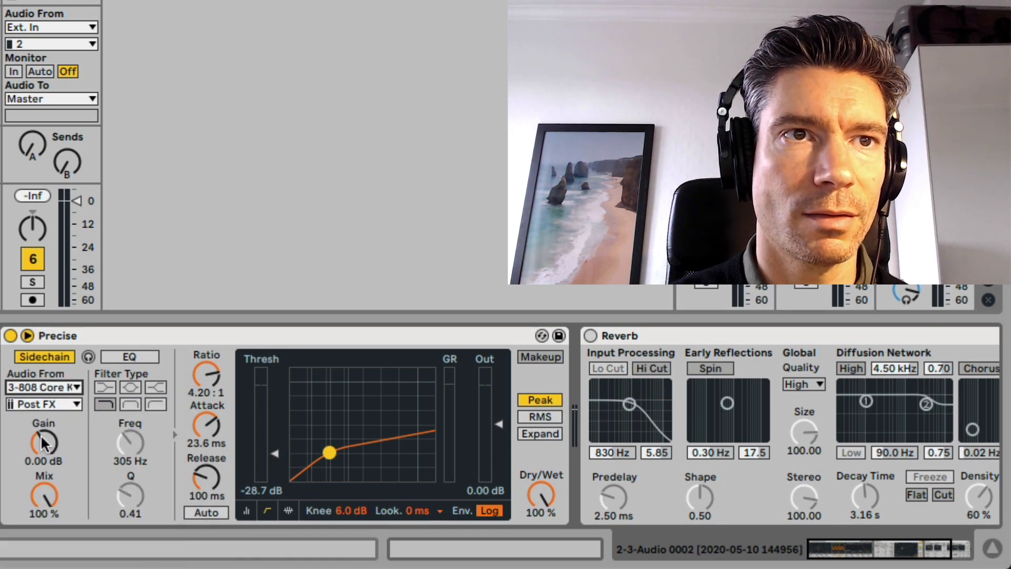
During playback, set the sidechain compressor's threshold to -36.5 dB and its release to 63.2 ms
key(space)
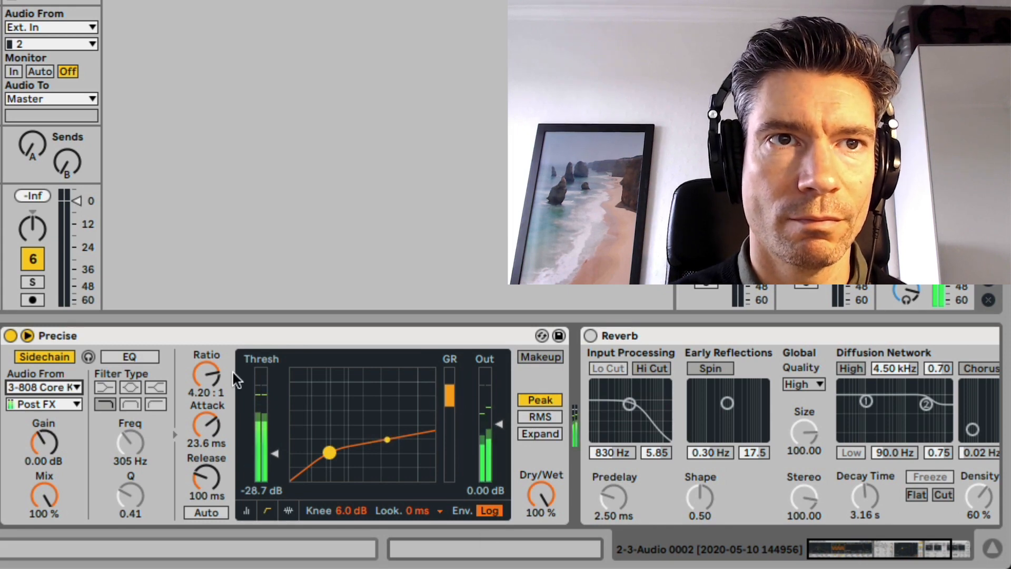
drag(276, 456, 276, 467)
drag(203, 466, 203, 478)
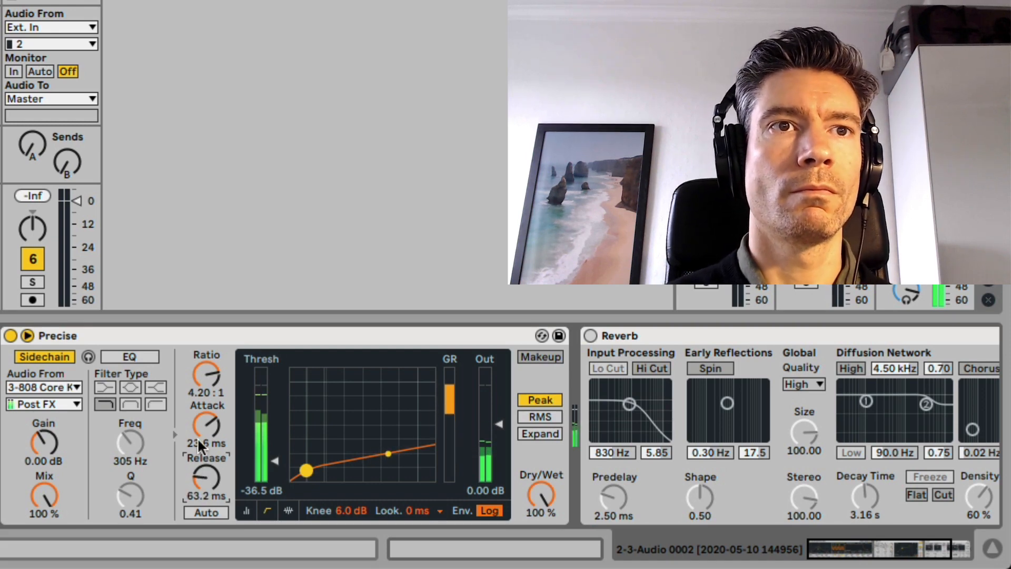
Raise the Precise compressor's output gain to 6.28 dB and play the set to hear the result
mouse_move(484, 445)
mouse_down()
mouse_move(484, 416)
mouse_move(503, 424)
mouse_up()
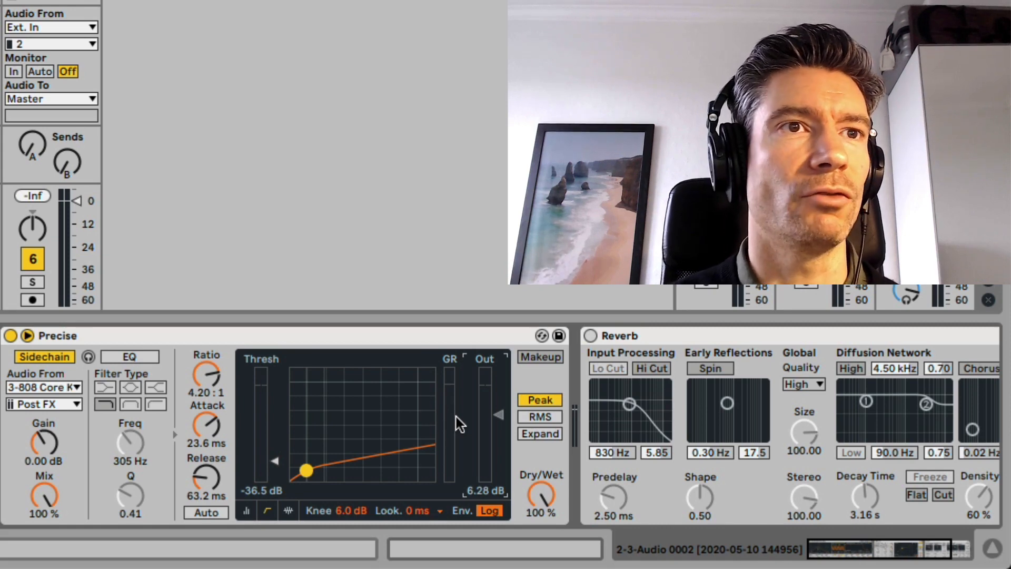
key(space)
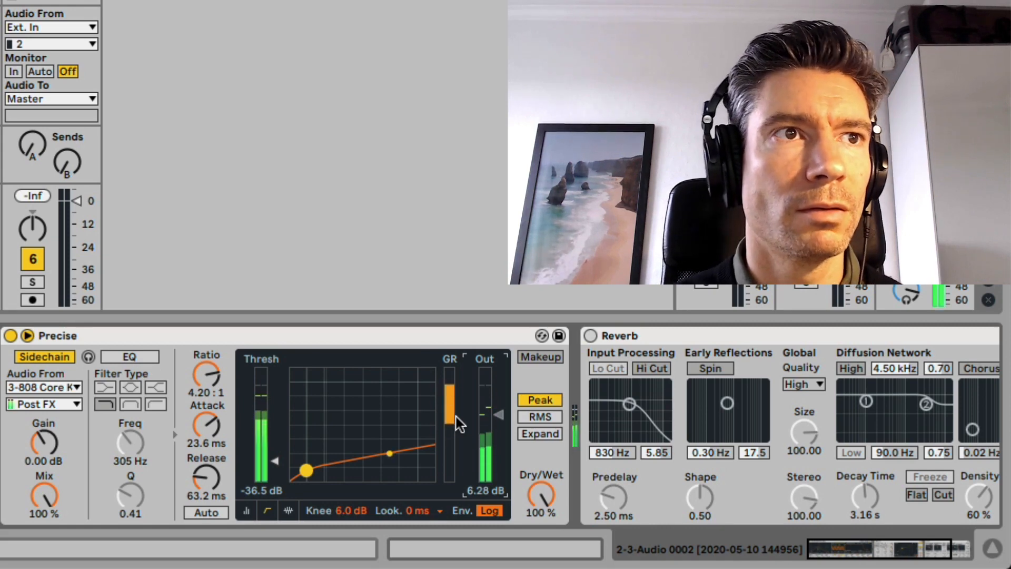
Turn the reverb back on during playback and set its dry/wet mix to 38 %
click(590, 335)
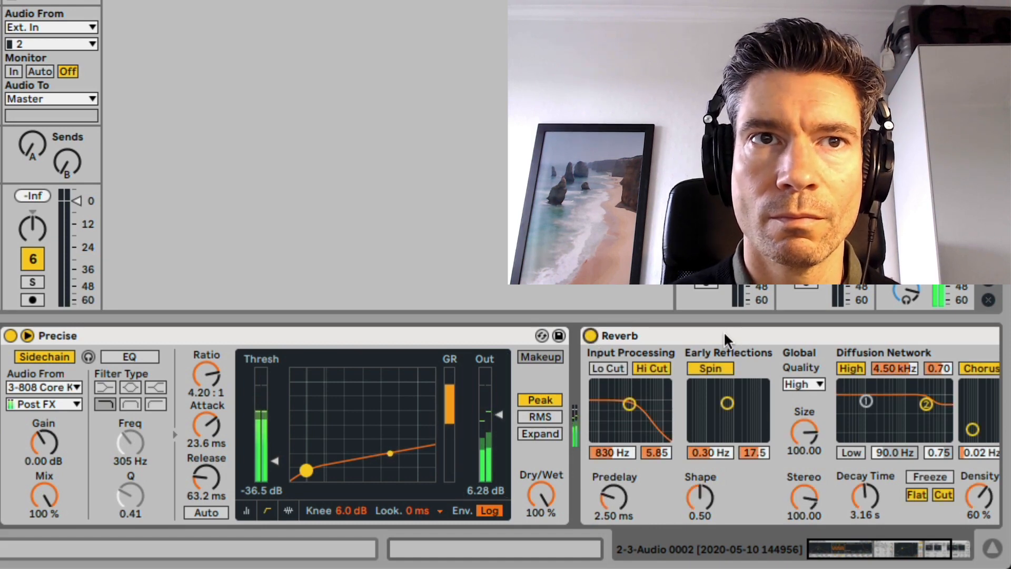
scroll(391, 359, down, 3)
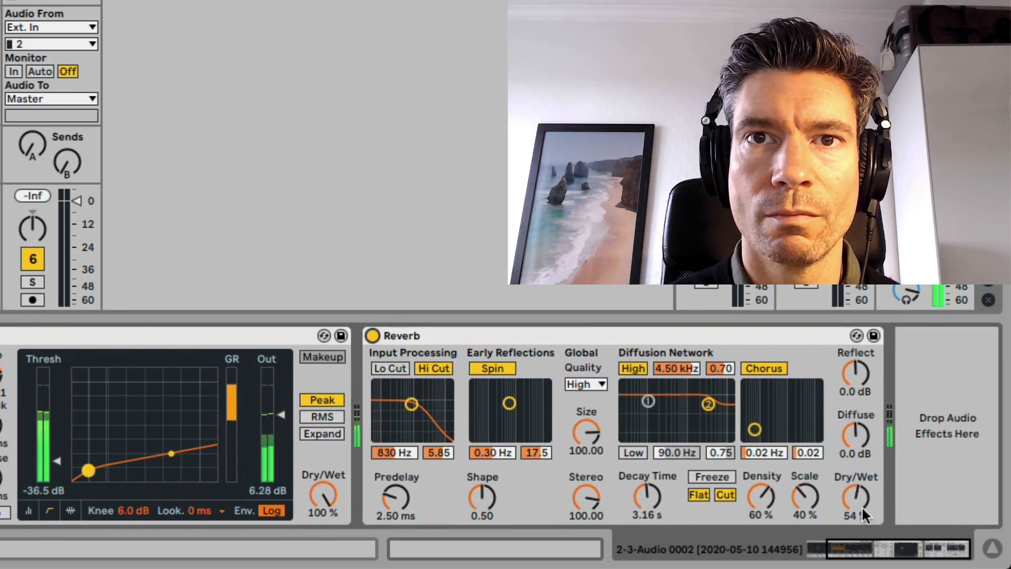
drag(859, 503, 859, 521)
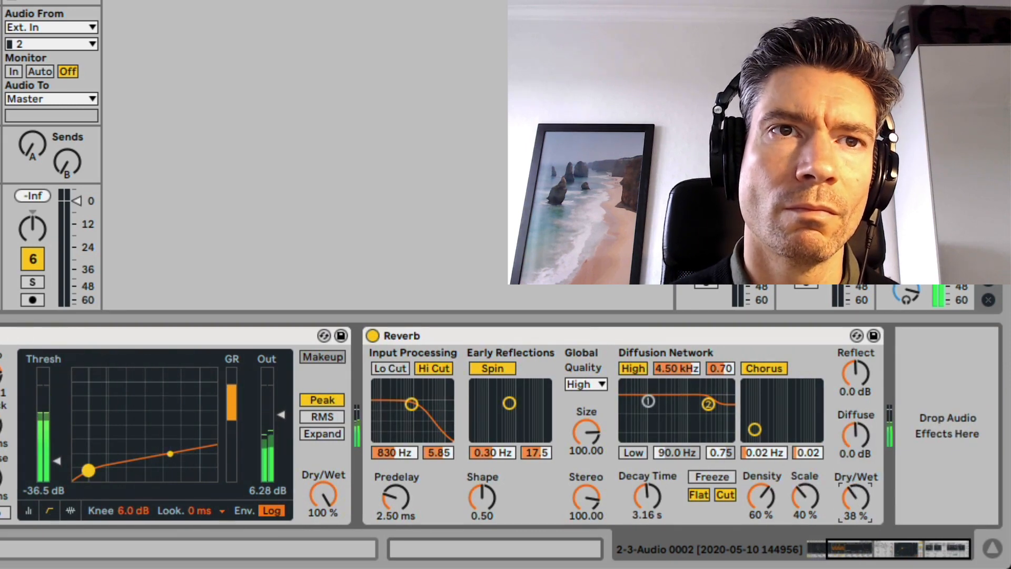
Place the reverb before the Precise compressor, play the set and set the reverb's dry/wet mix to 48 %
click(387, 337)
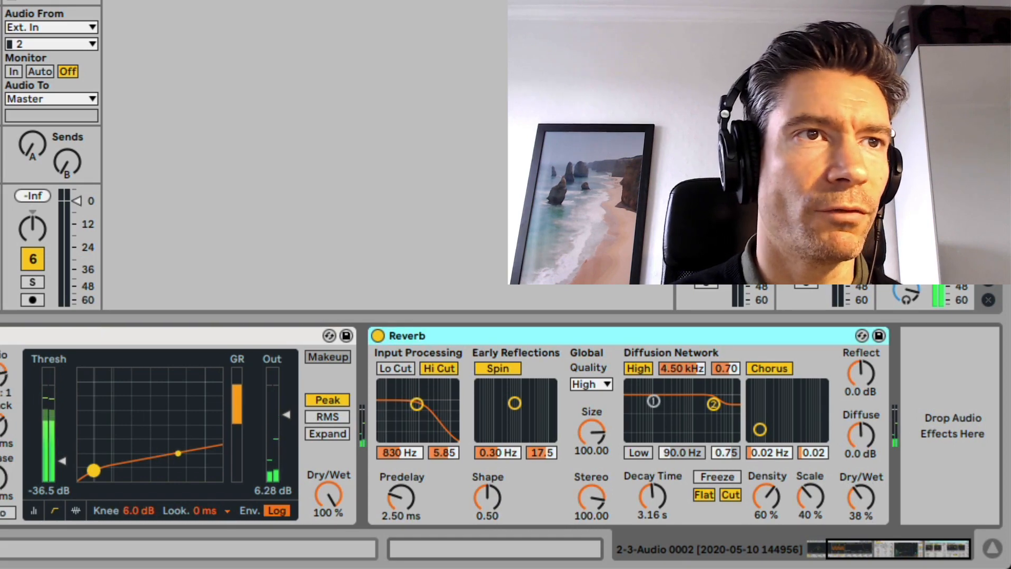
scroll(219, 479, right, 10)
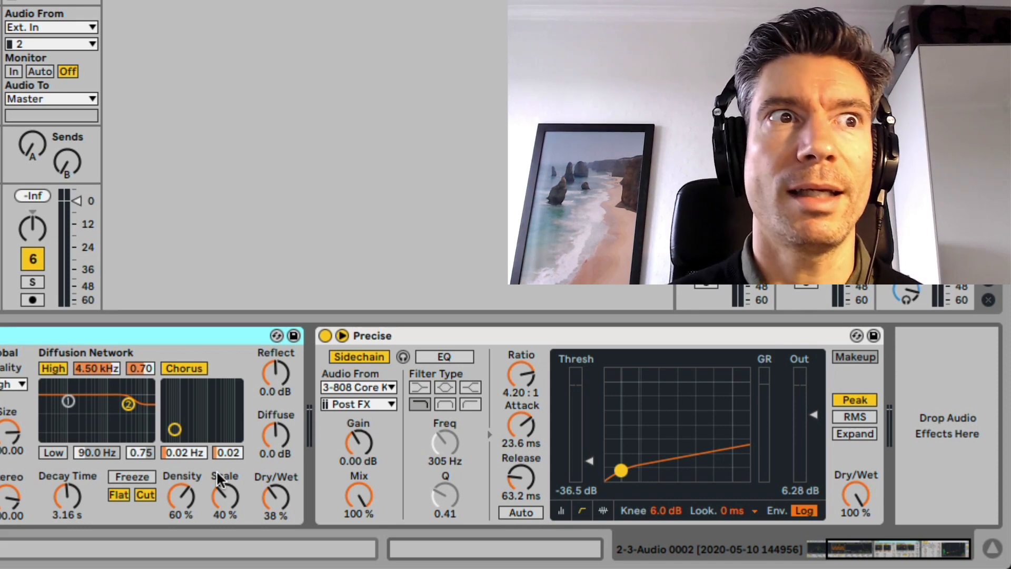
key(space)
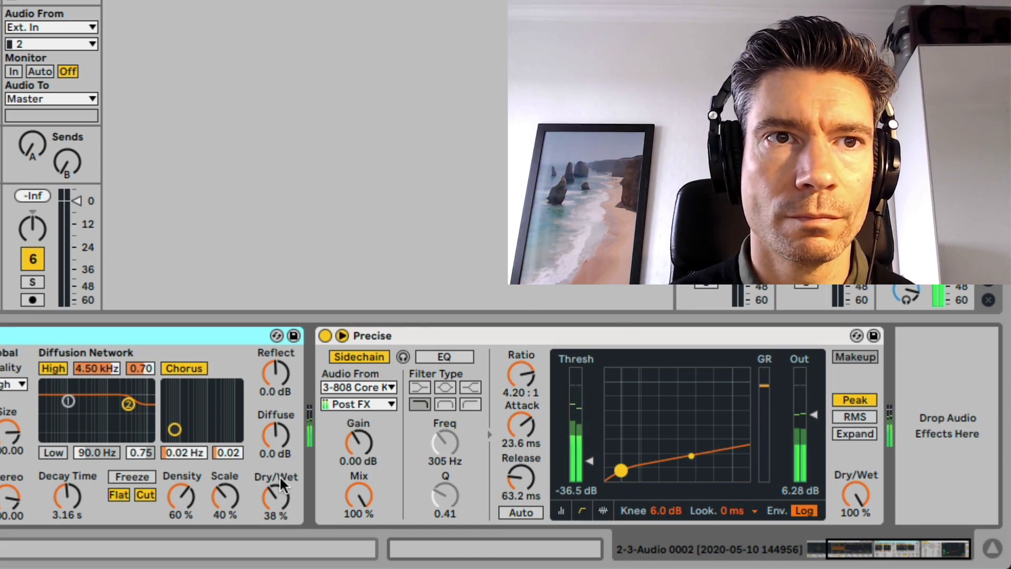
drag(277, 486, 278, 519)
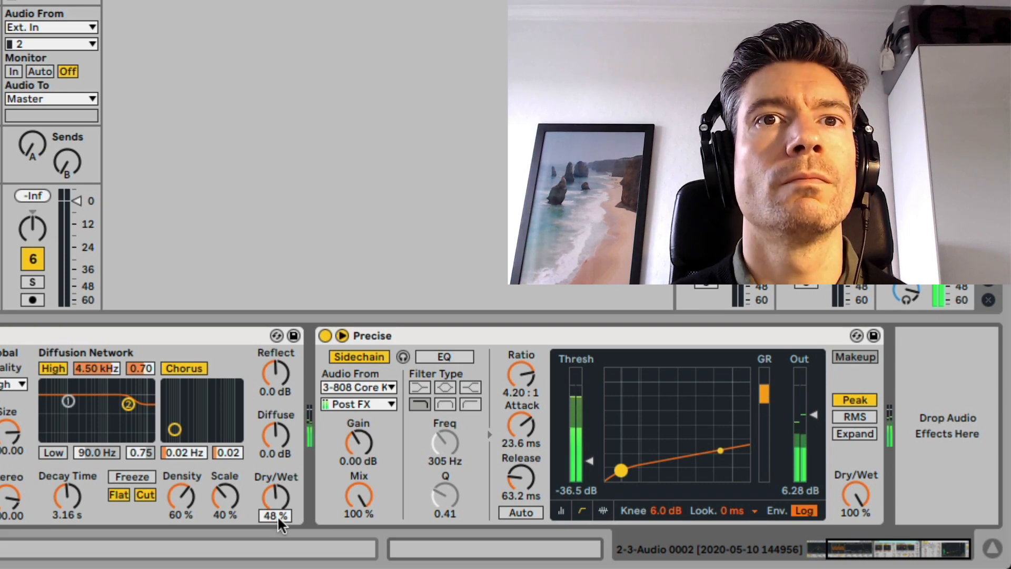